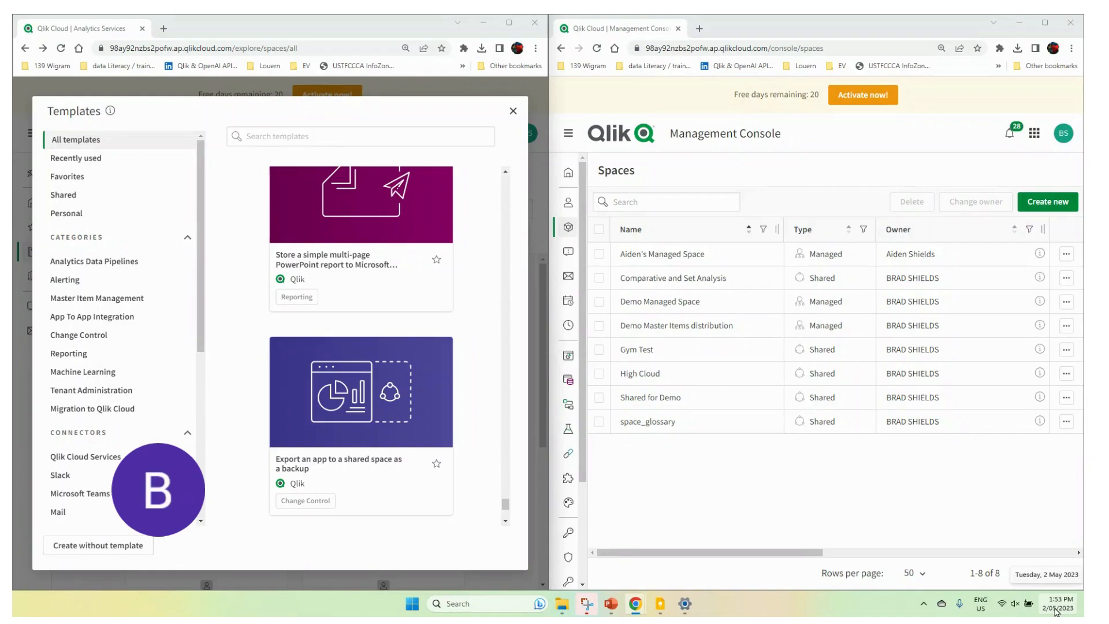
# Step: Create a shared space named "Space Target" and copy its name into the description
pyautogui.click(1070, 199)
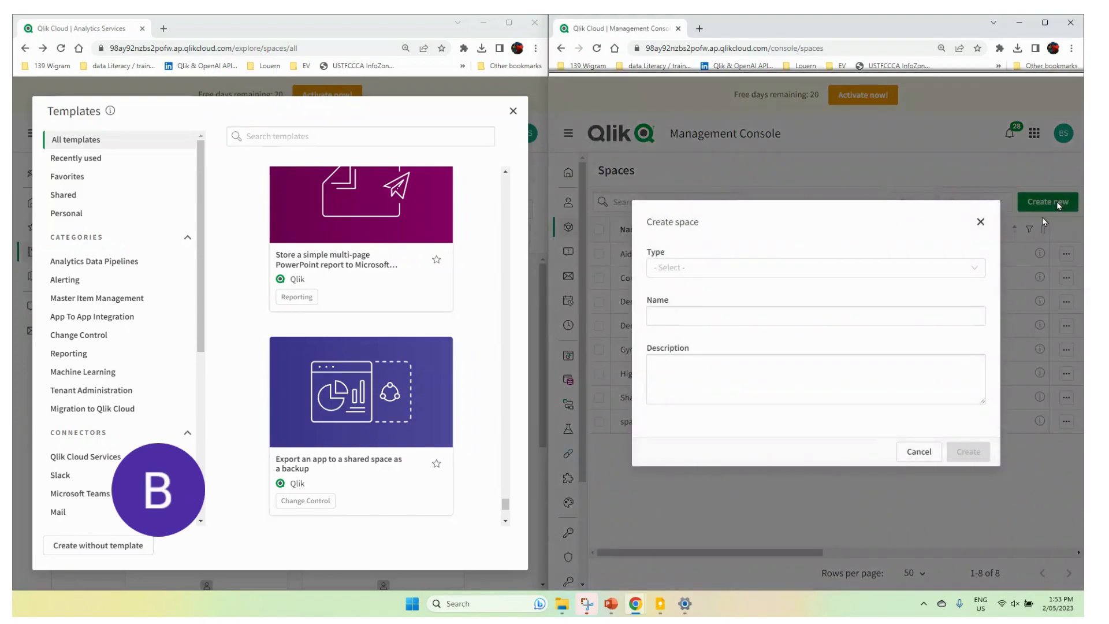
pyautogui.click(714, 272)
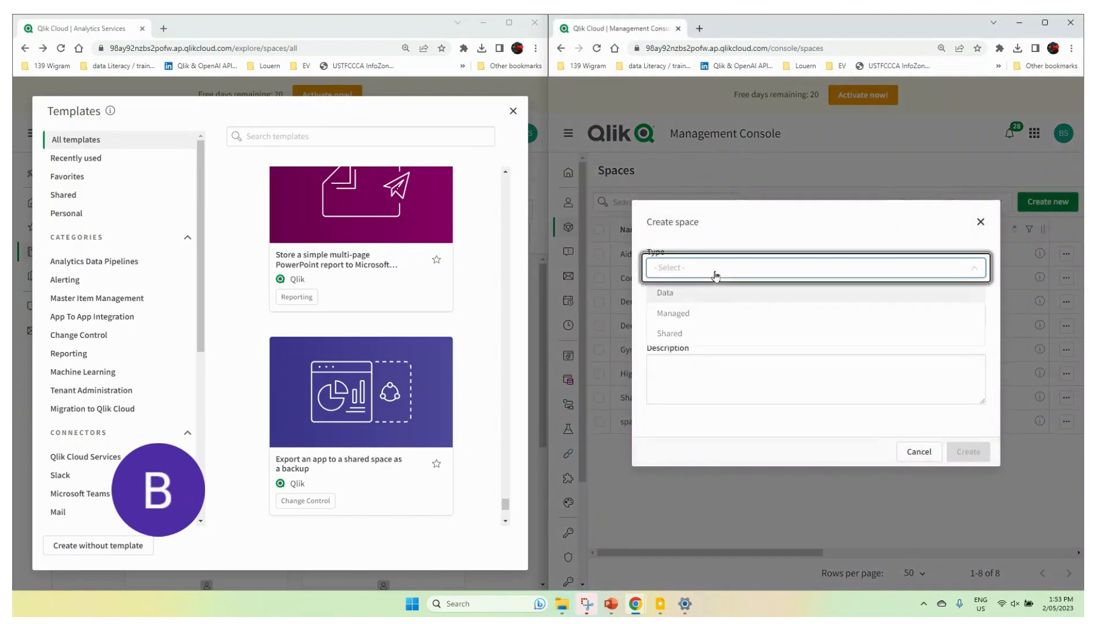
pyautogui.click(689, 335)
pyautogui.click(680, 321)
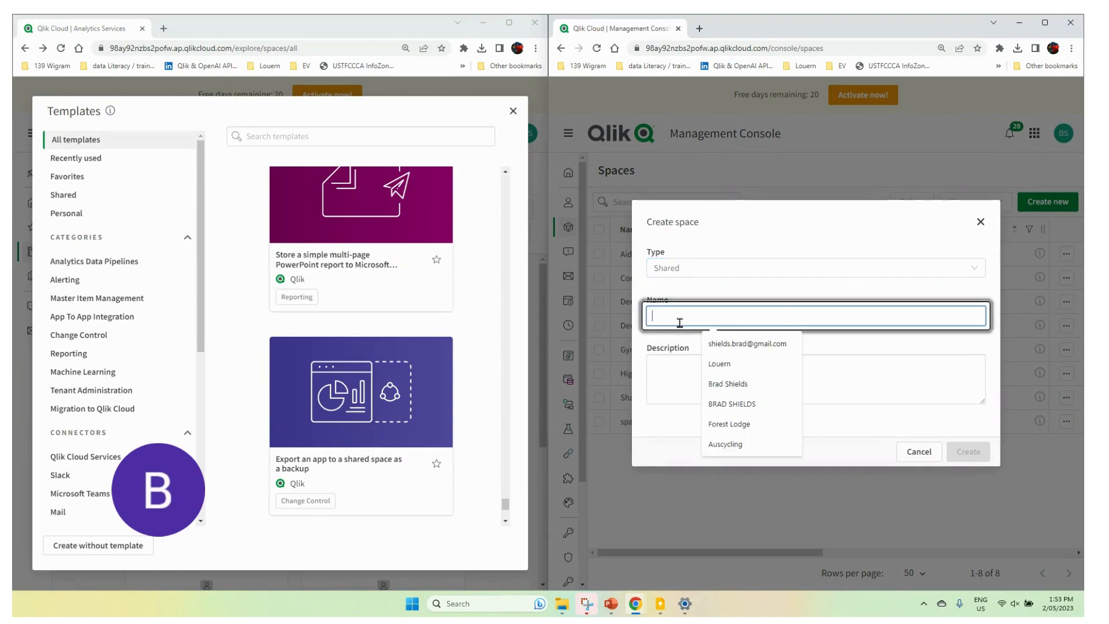
pyautogui.write('Space Trget')
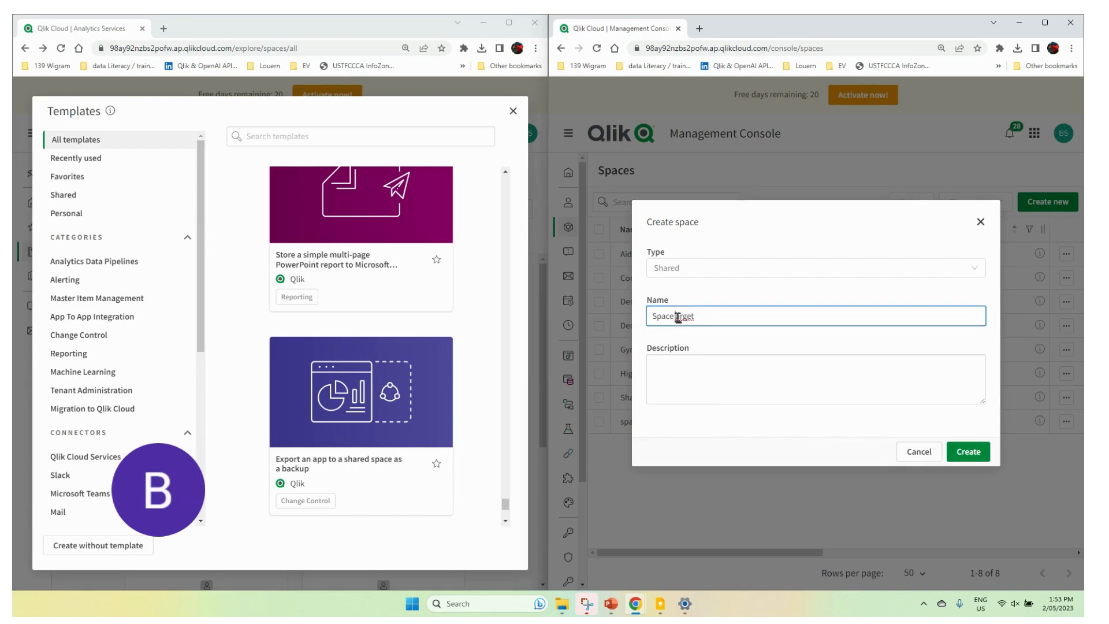
pyautogui.write('T')
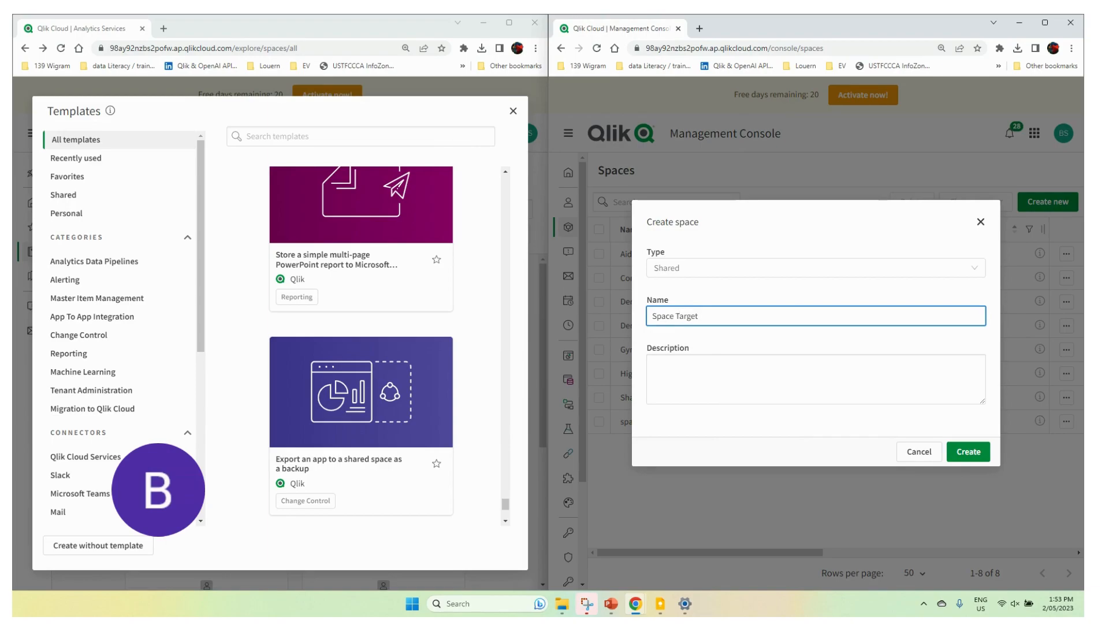
pyautogui.moveTo(716, 315); pyautogui.dragTo(646, 321)
pyautogui.hotkey('ctrl', 'c')
pyautogui.click(661, 373)
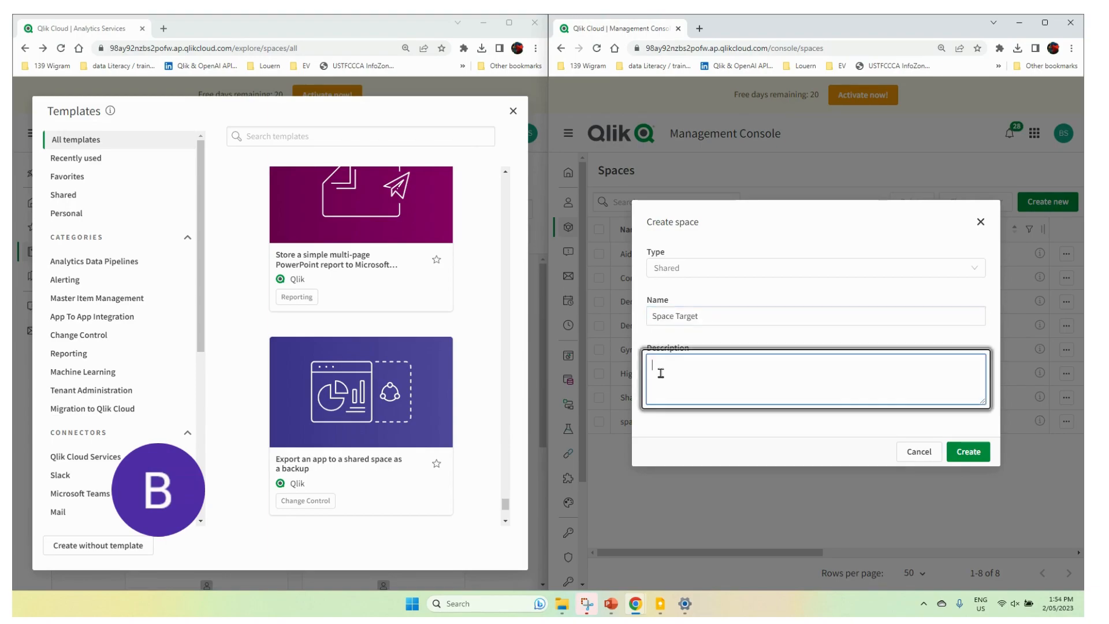
pyautogui.hotkey('ctrl', 'v')
pyautogui.click(969, 451)
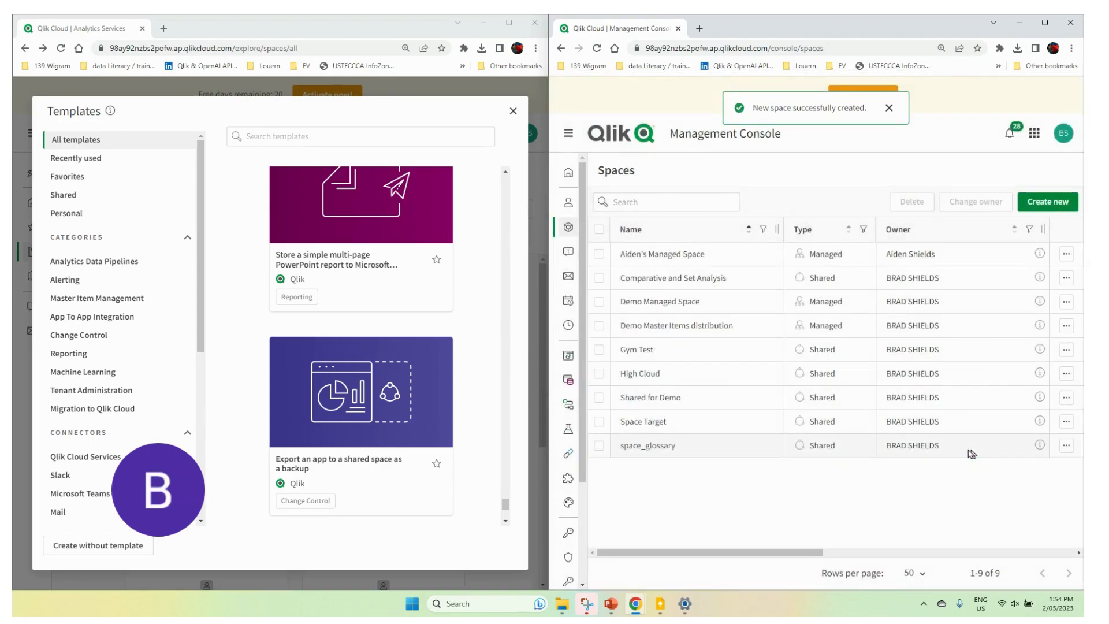
# Step: Create a shared space named "Space Source" with the description "Space Source"
pyautogui.click(1048, 202)
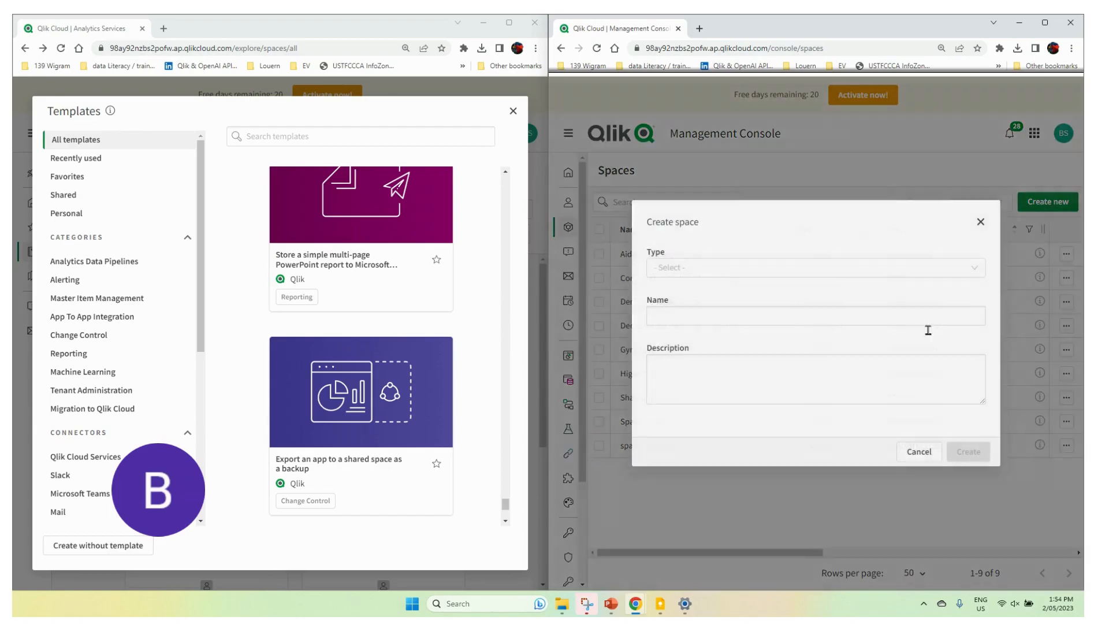
pyautogui.click(689, 275)
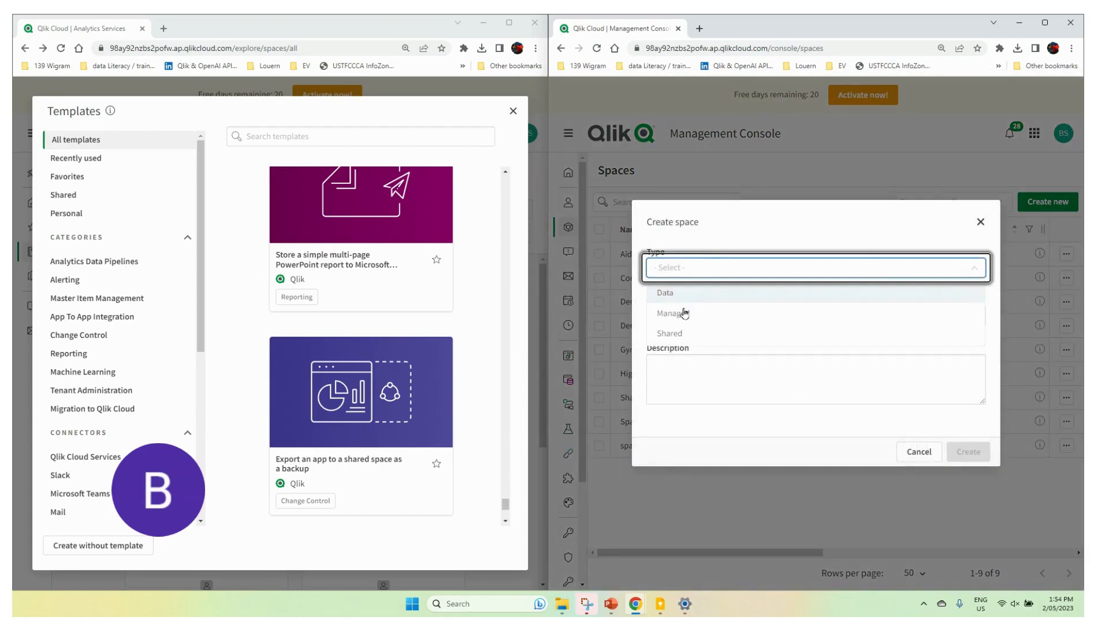
pyautogui.click(666, 334)
pyautogui.click(673, 315)
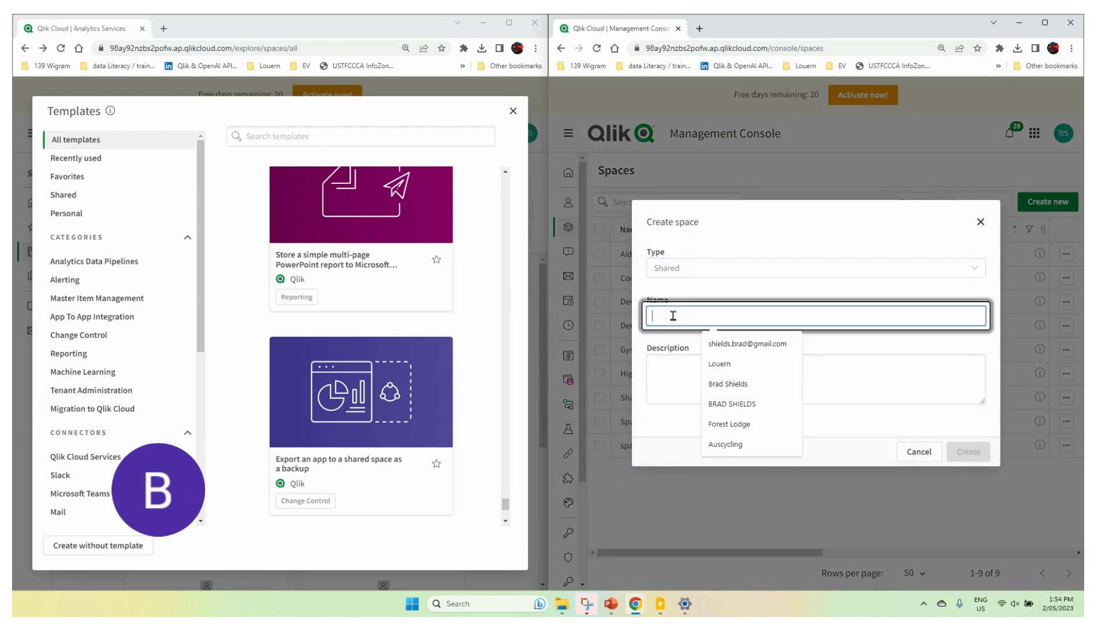
pyautogui.write('Spa')
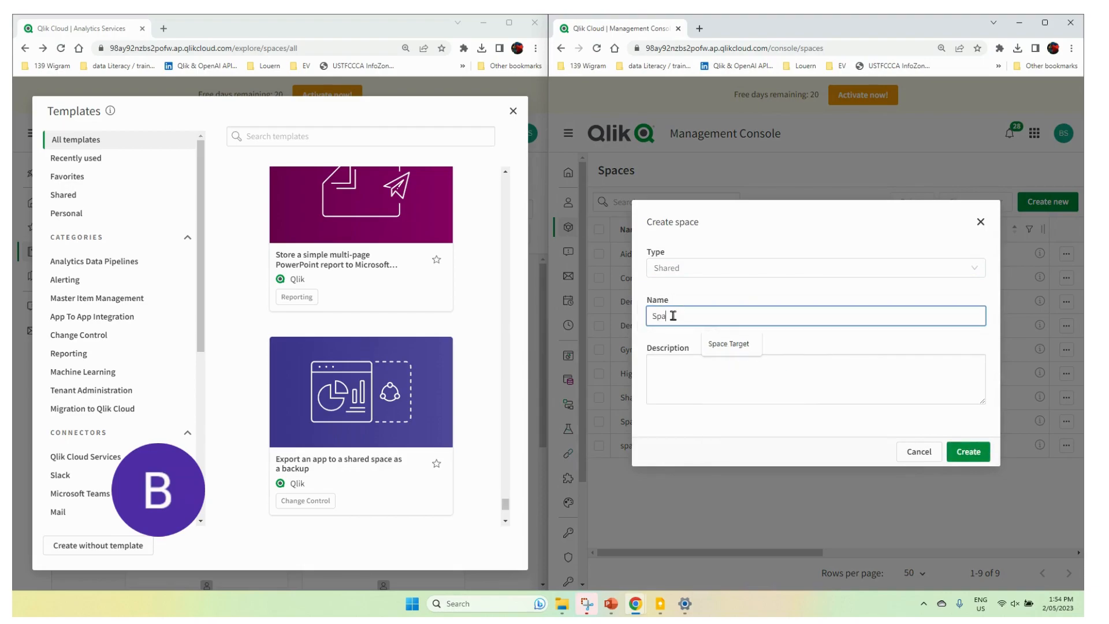
pyautogui.write('ce Source')
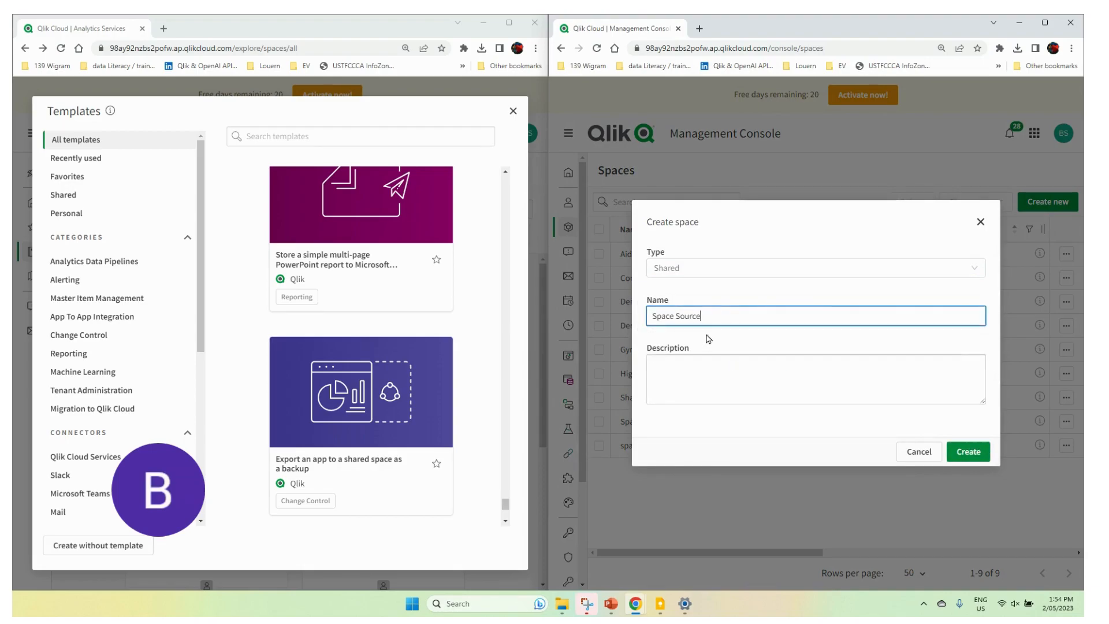
pyautogui.moveTo(706, 316); pyautogui.dragTo(640, 321)
pyautogui.hotkey('ctrl', 'c')
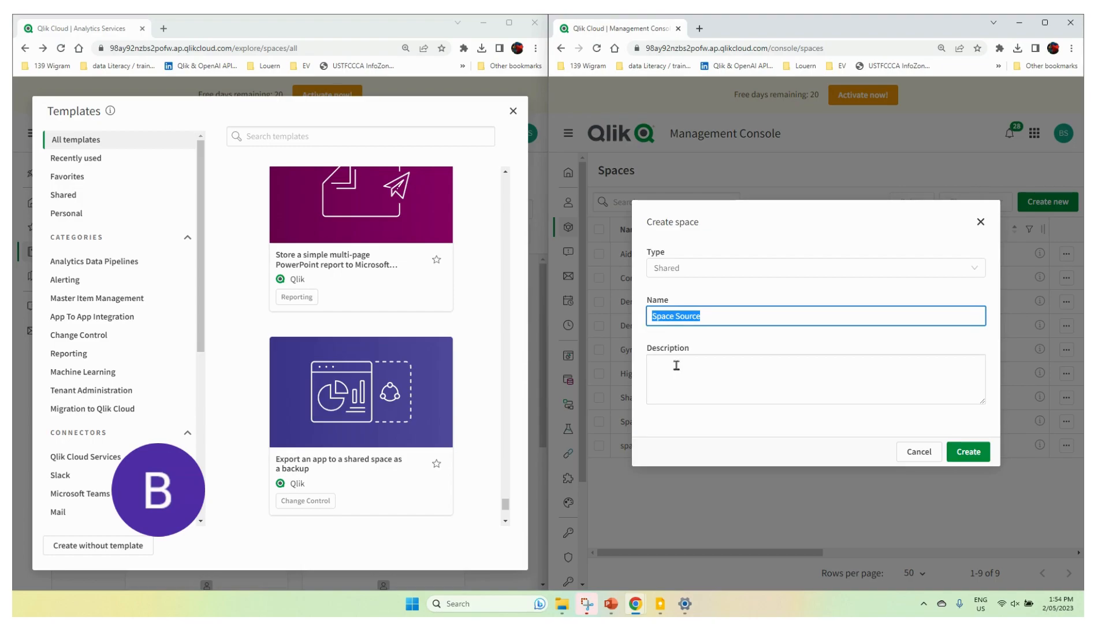
pyautogui.click(712, 375)
pyautogui.hotkey('ctrl', 'v')
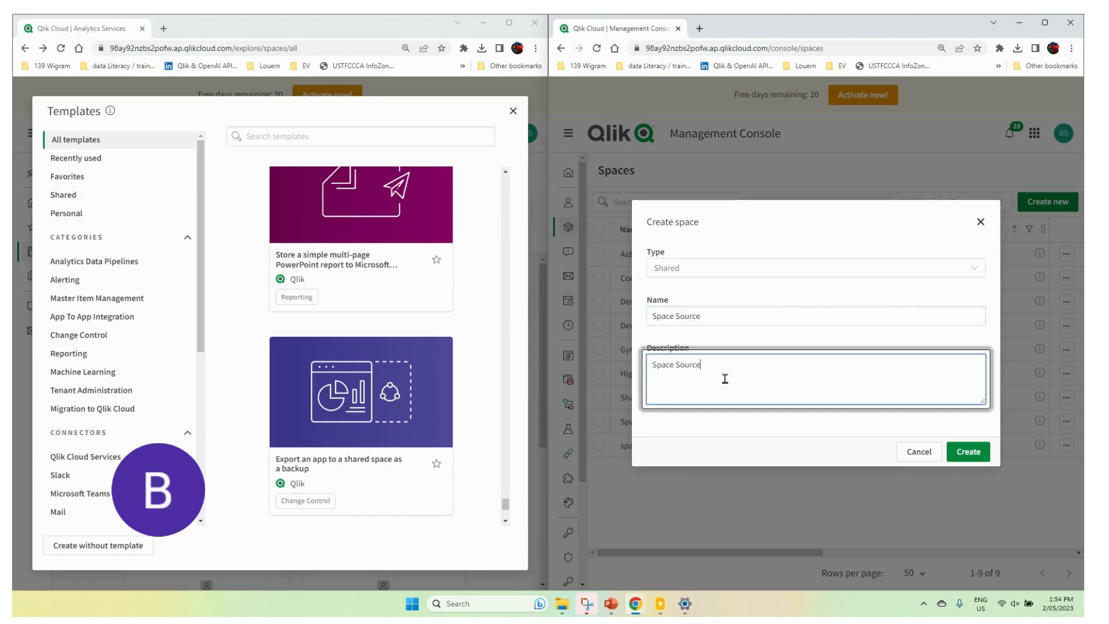
pyautogui.click(975, 456)
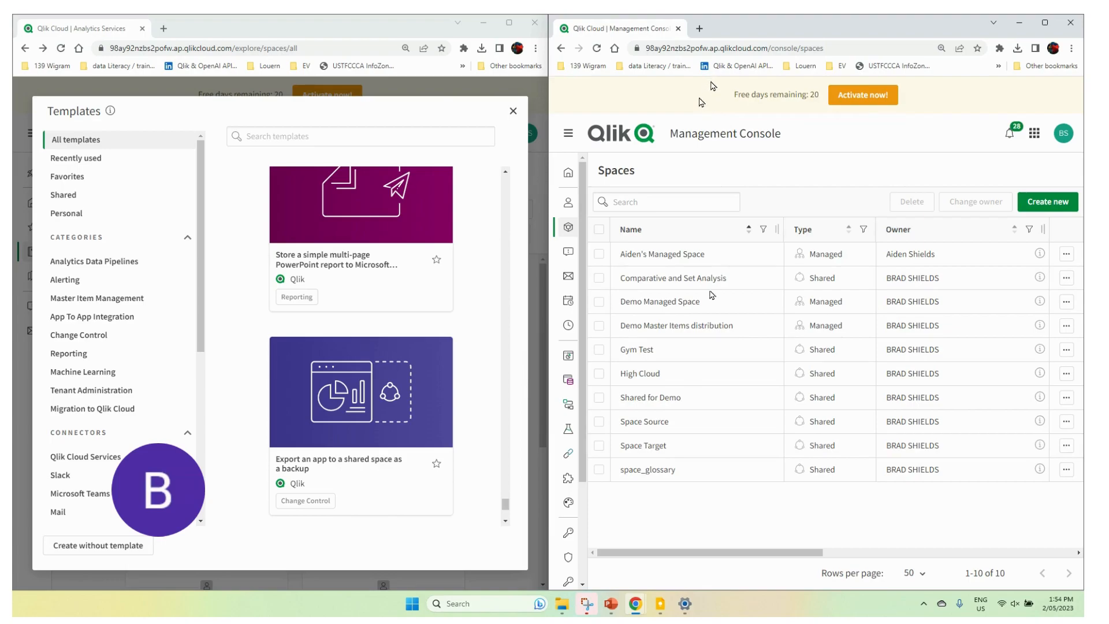
# Step: Switch from the Management Console to Analytics Services in a full-size window and show the Catalog
pyautogui.click(1033, 136)
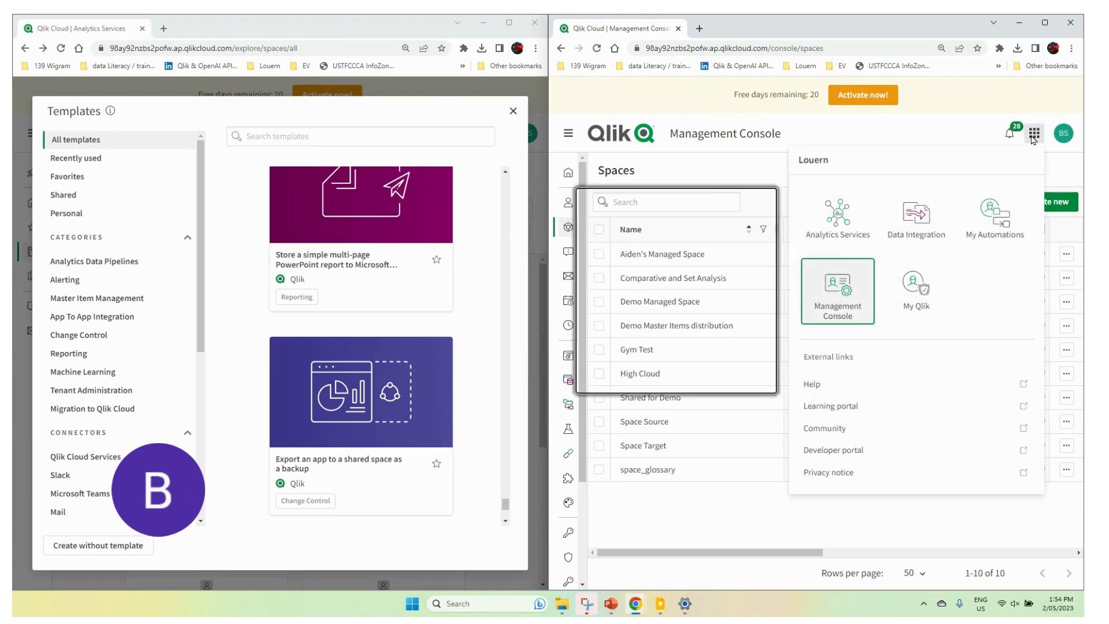
pyautogui.click(832, 218)
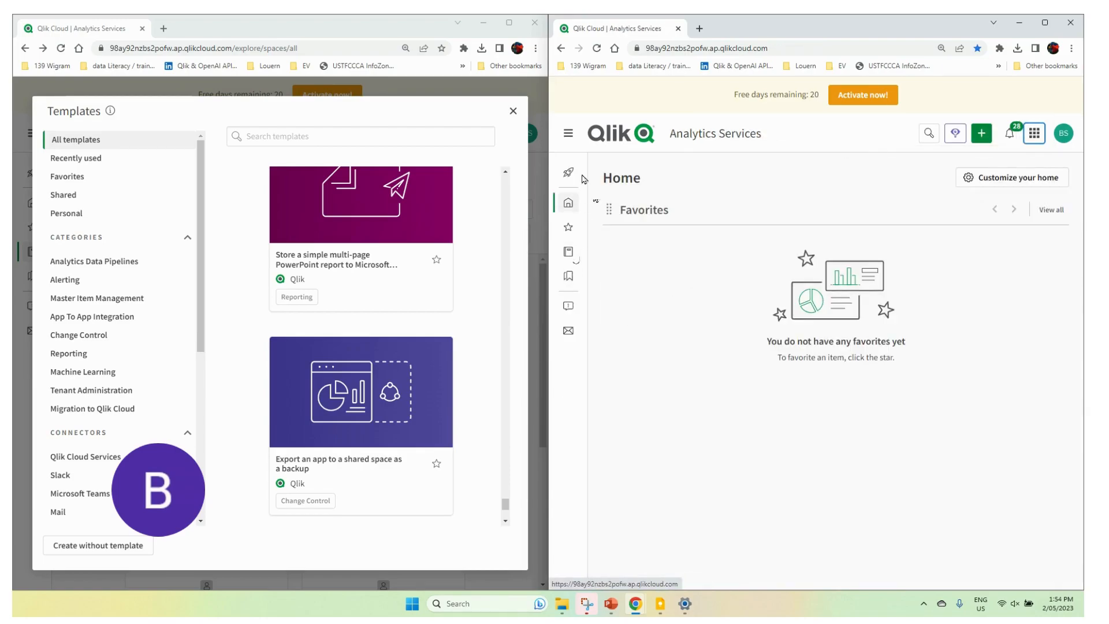
pyautogui.click(1046, 23)
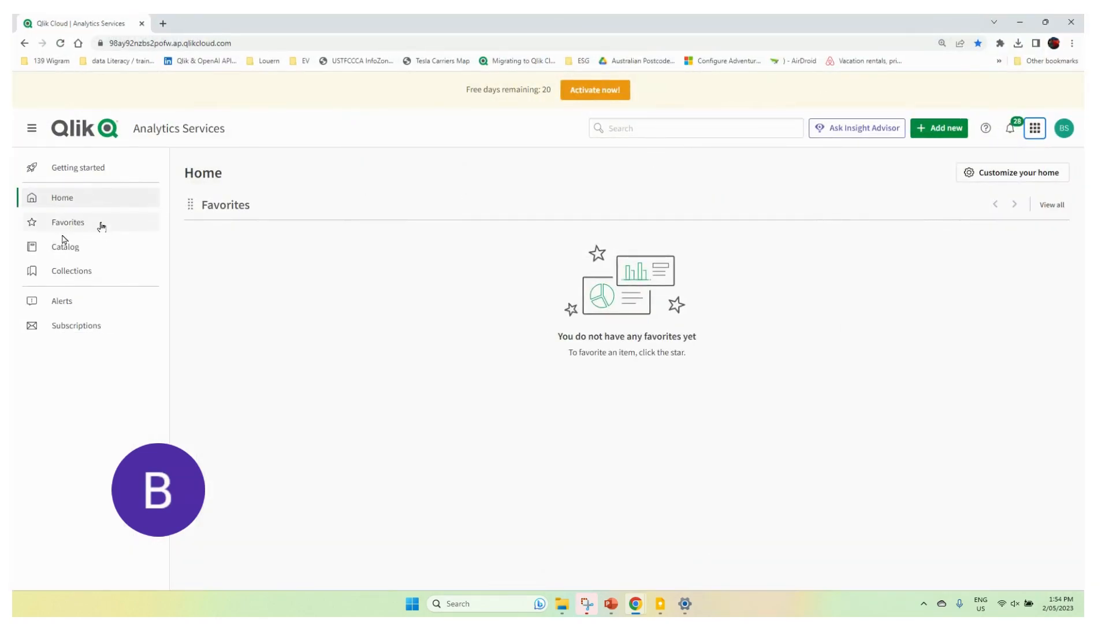
pyautogui.click(60, 246)
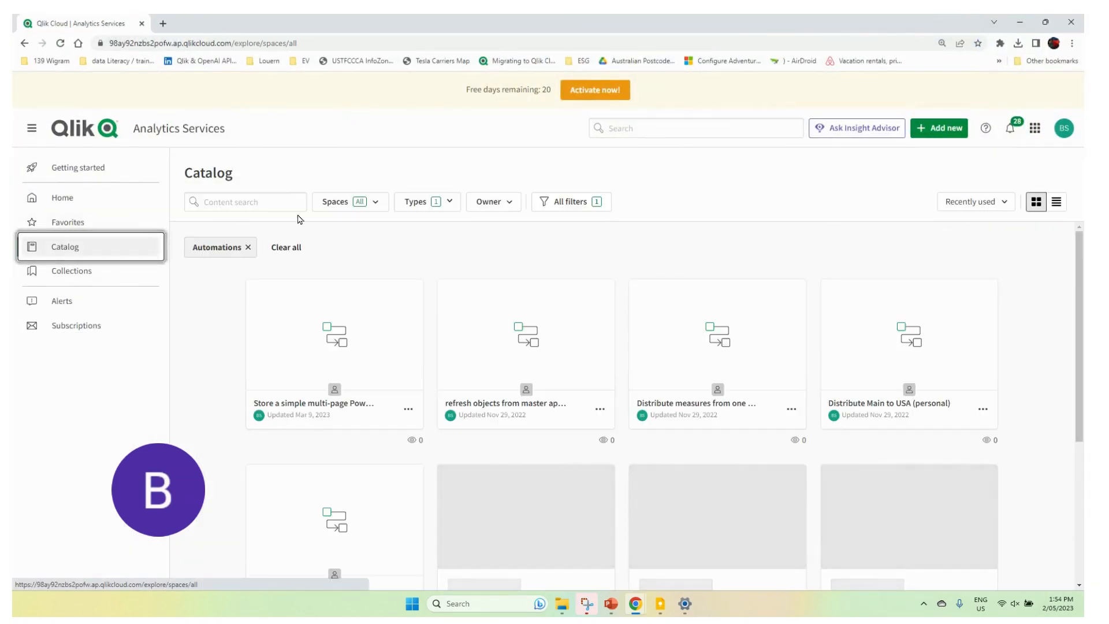
# Step: Filter the Catalog to the Space Source space and copy the space ID from the end of its web address
pyautogui.click(376, 209)
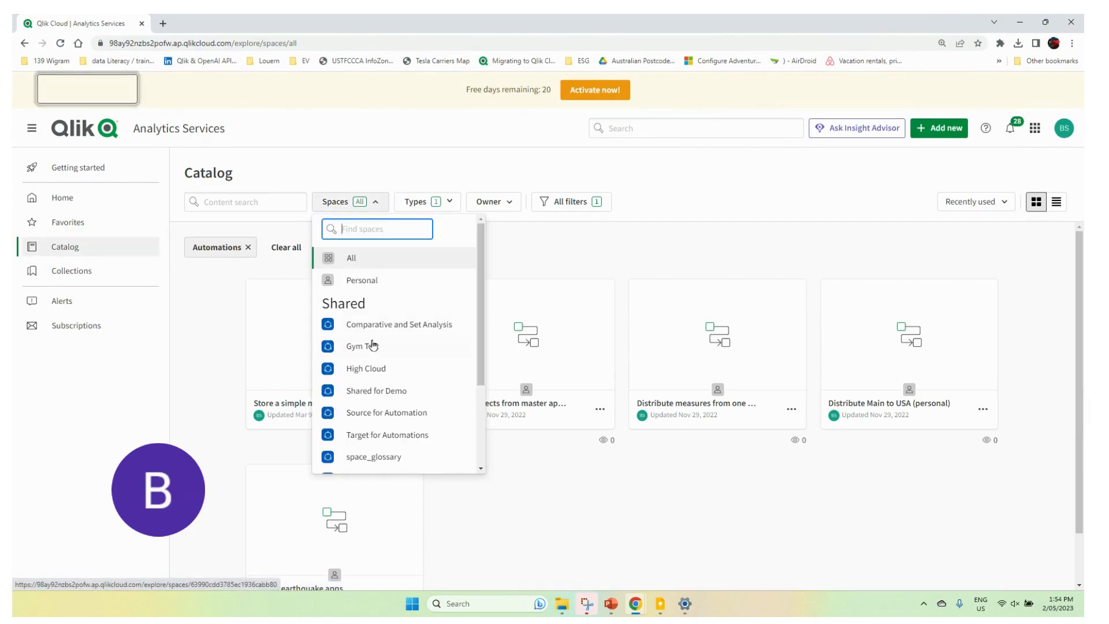
pyautogui.scroll(-2, 454, 351)
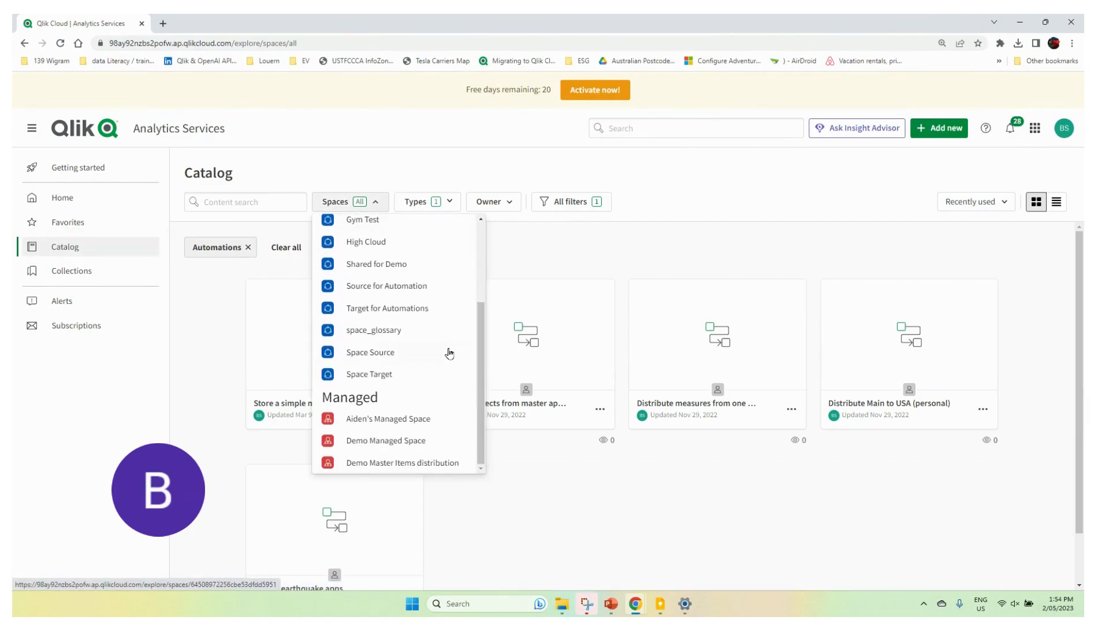
pyautogui.click(366, 352)
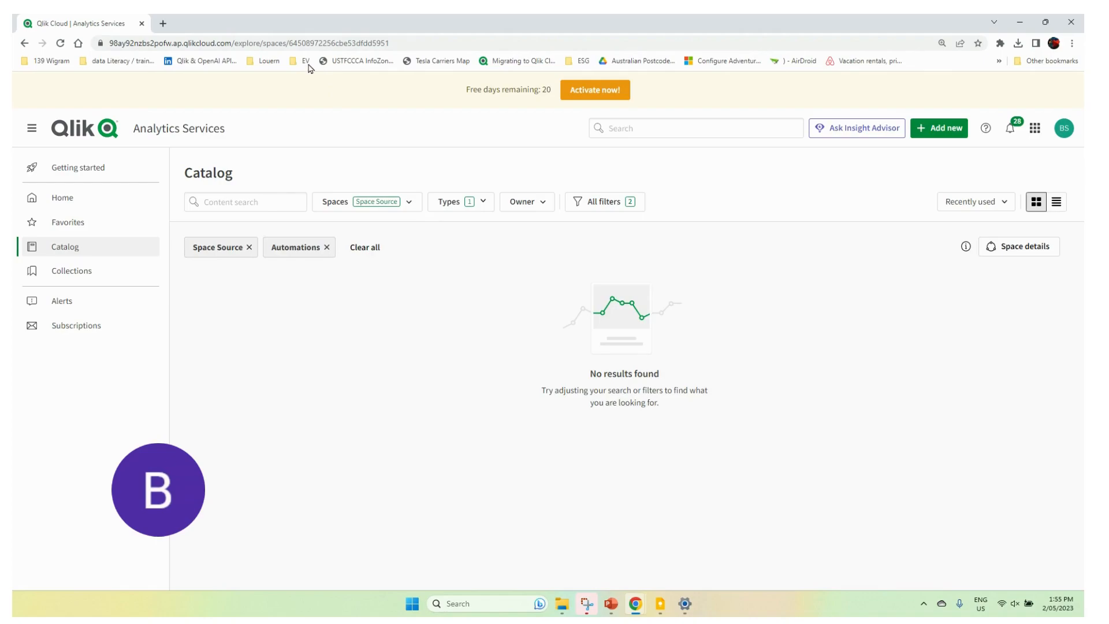
pyautogui.moveTo(287, 48); pyautogui.dragTo(397, 48)
pyautogui.hotkey('ctrl', 'c')
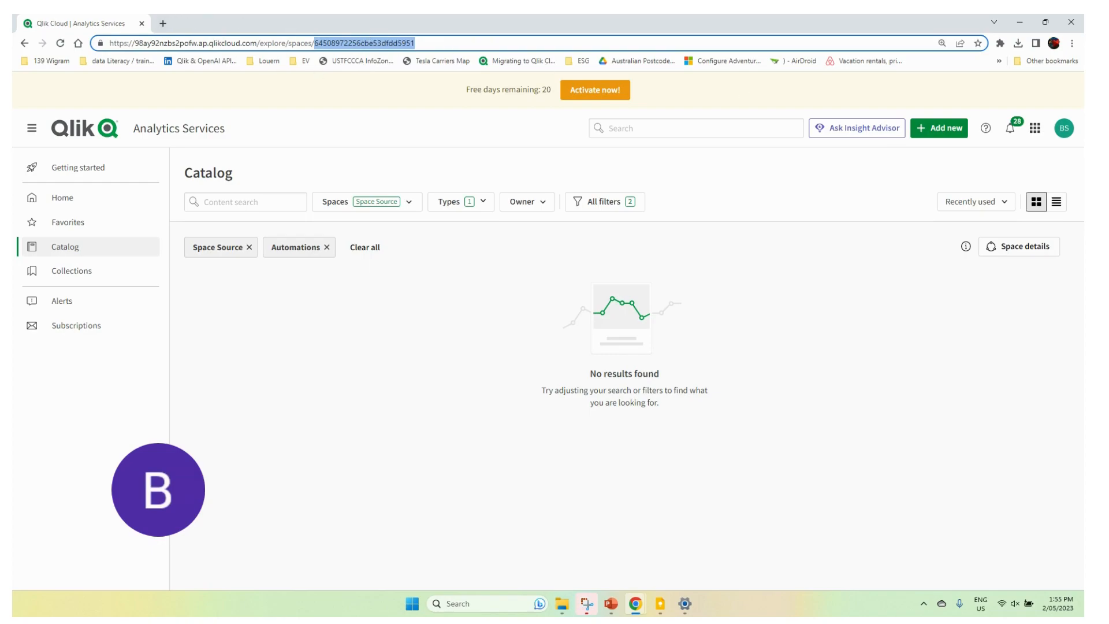
# Step: Return to the template gallery window and create an automation from the "Export an app to a shared space as a backup" template
pyautogui.click(1045, 22)
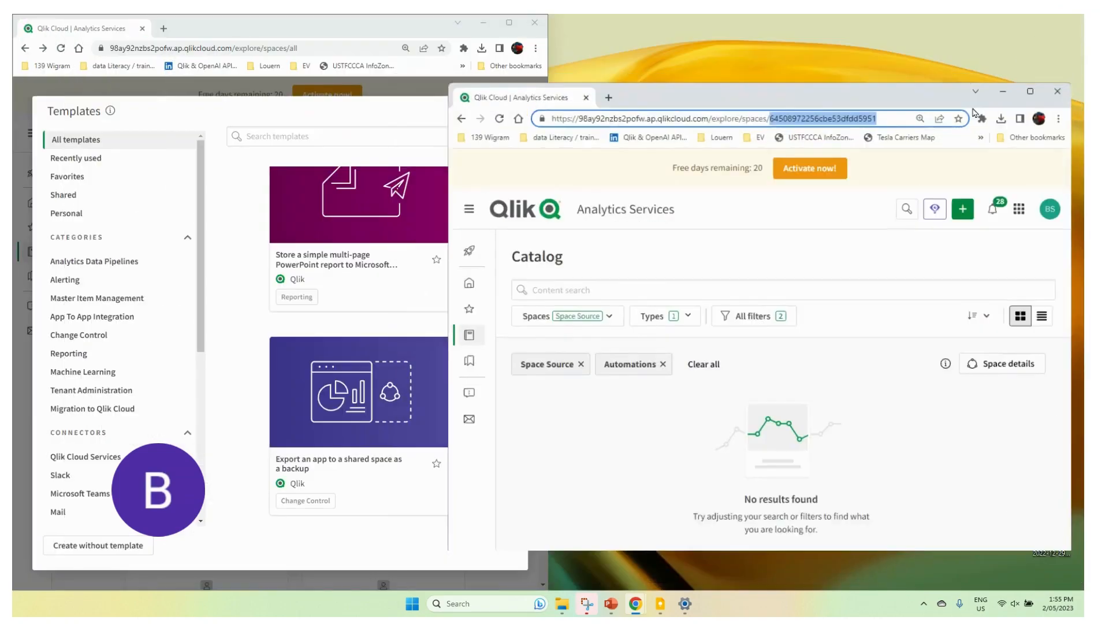
pyautogui.click(306, 469)
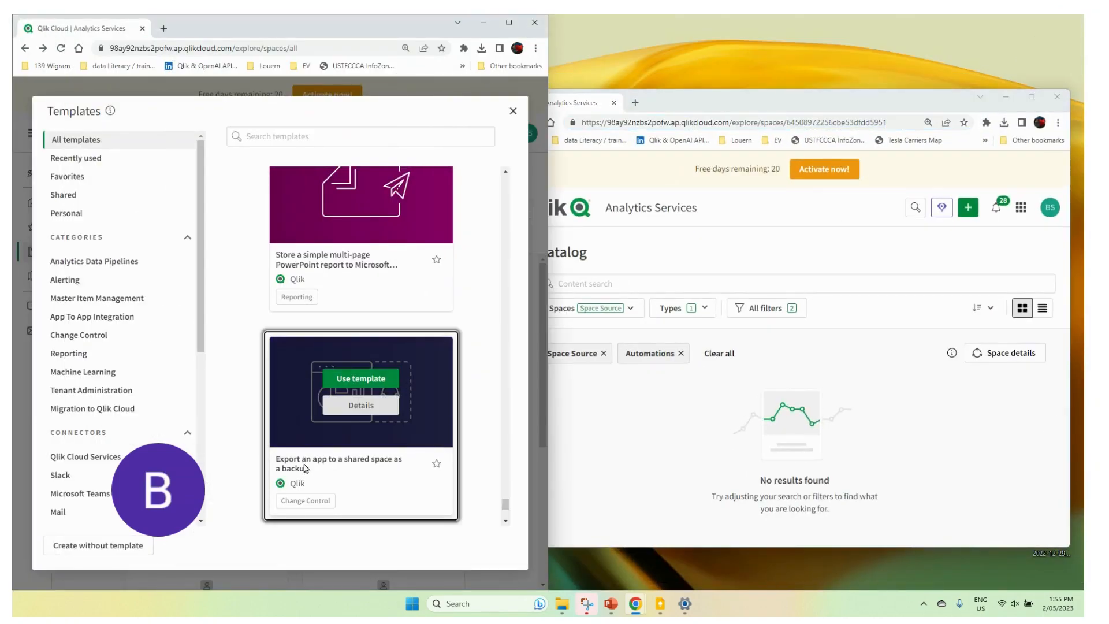
pyautogui.click(361, 379)
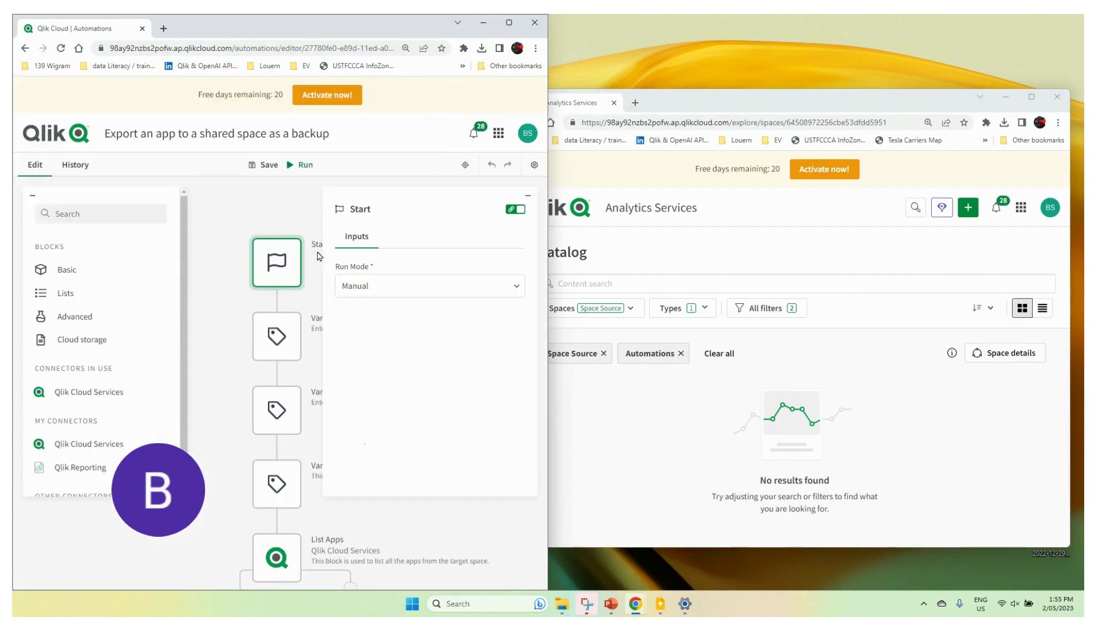
pyautogui.click(509, 23)
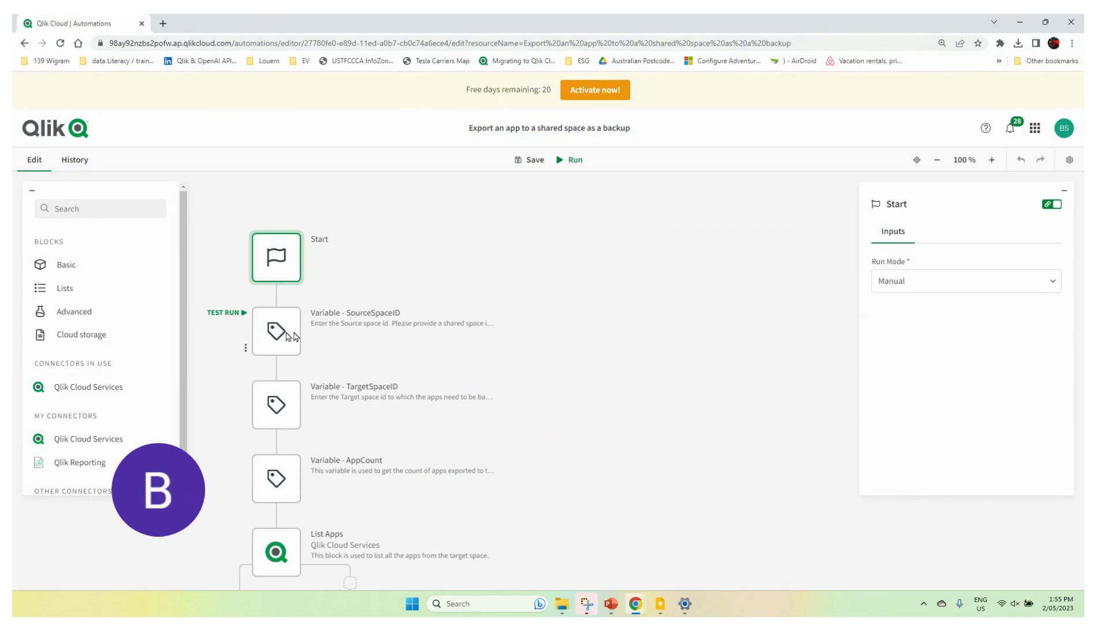
pyautogui.click(352, 317)
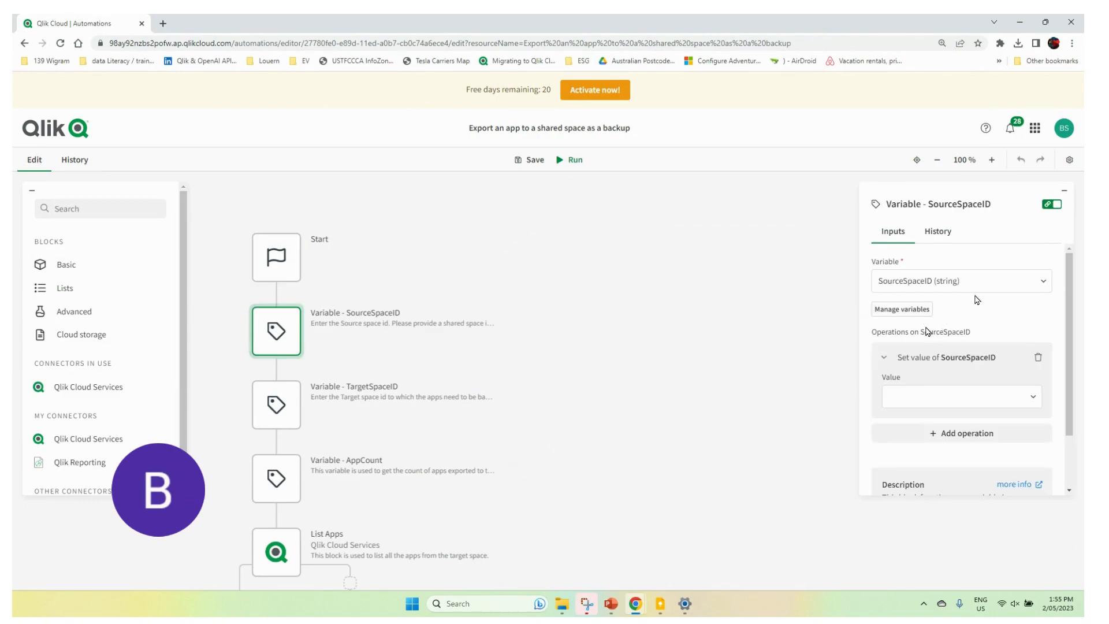
pyautogui.click(914, 402)
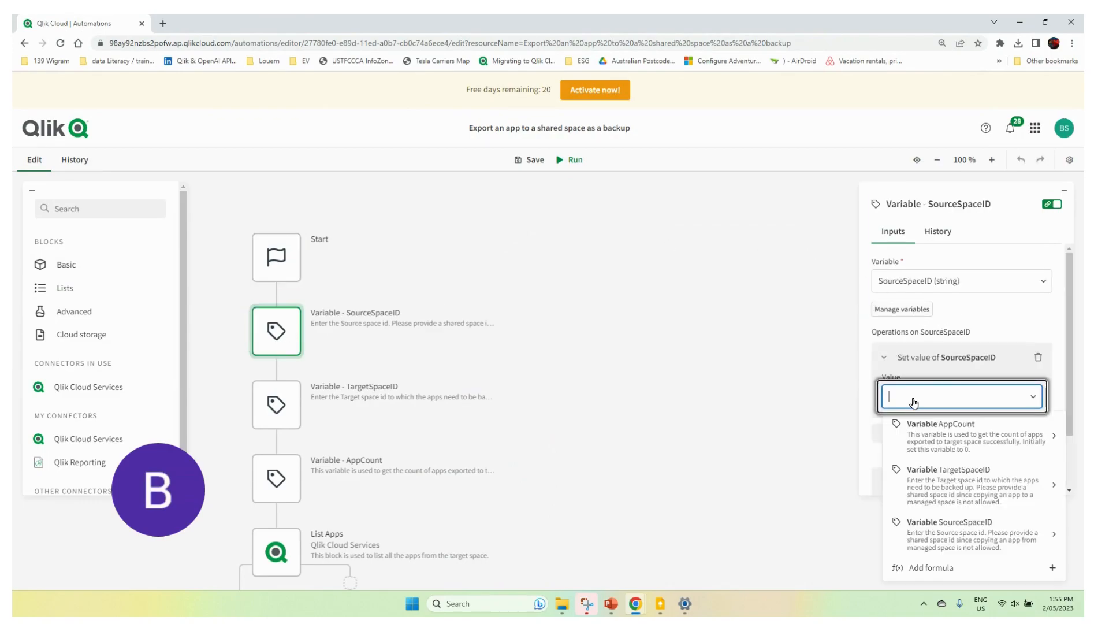
pyautogui.hotkey('ctrl', 'v')
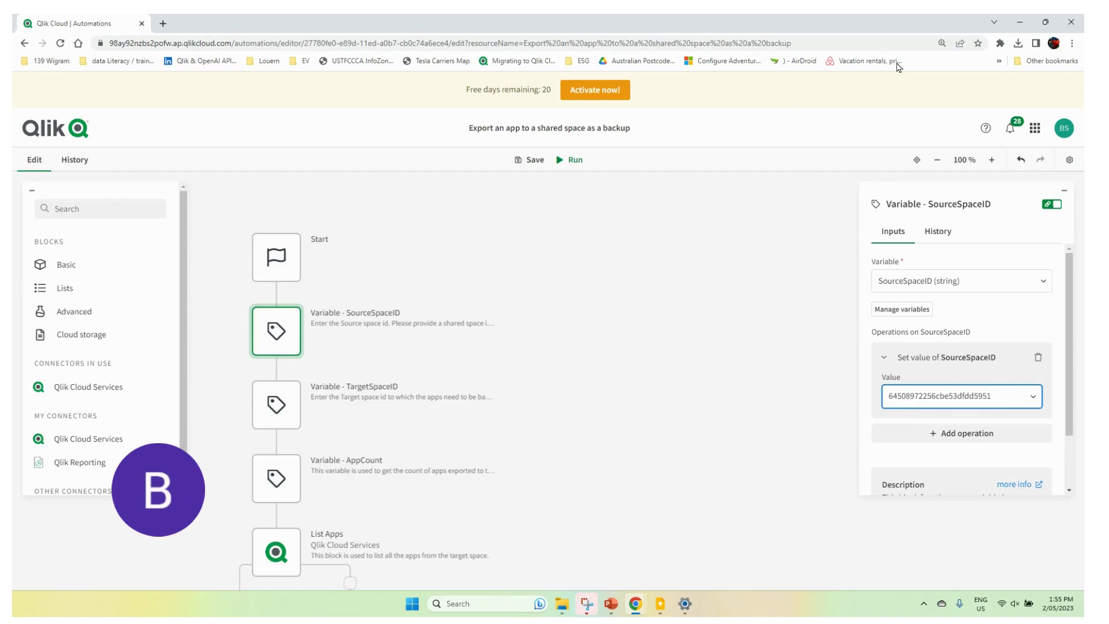
# Step: Arrange the automation editor and the Analytics Services catalog window side by side, with the editor on the left half
pyautogui.click(1045, 22)
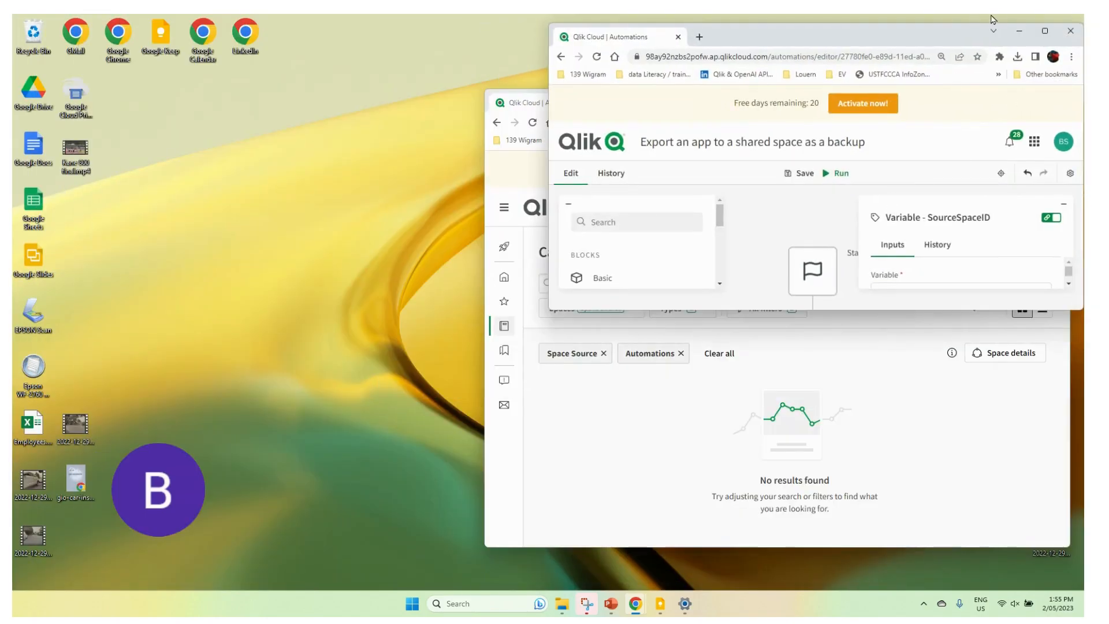
pyautogui.moveTo(943, 34); pyautogui.dragTo(7, 89)
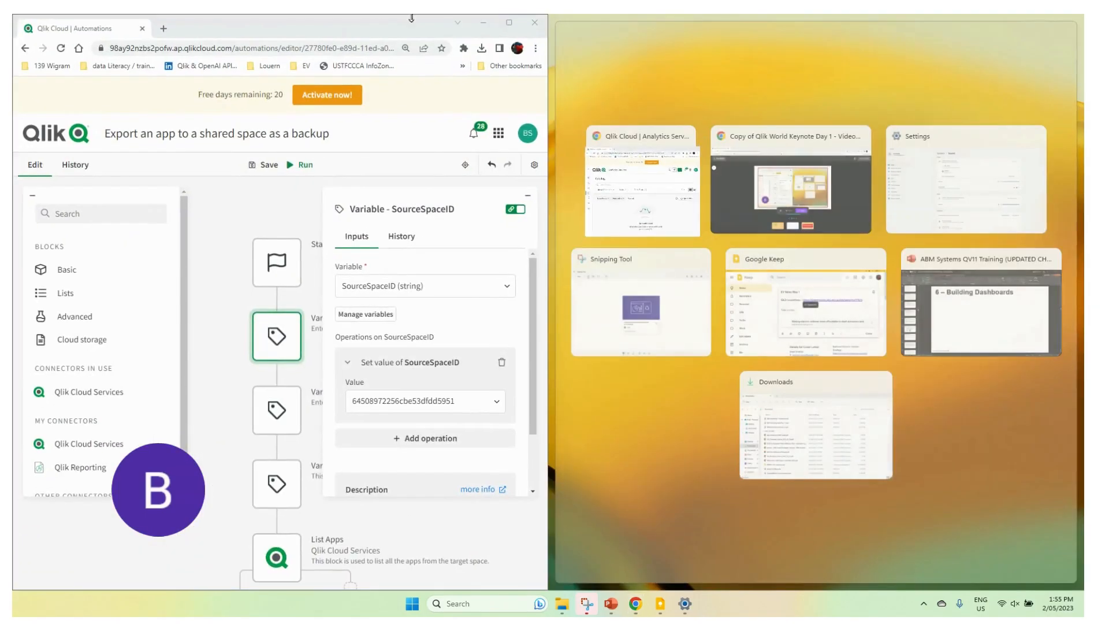
pyautogui.click(650, 181)
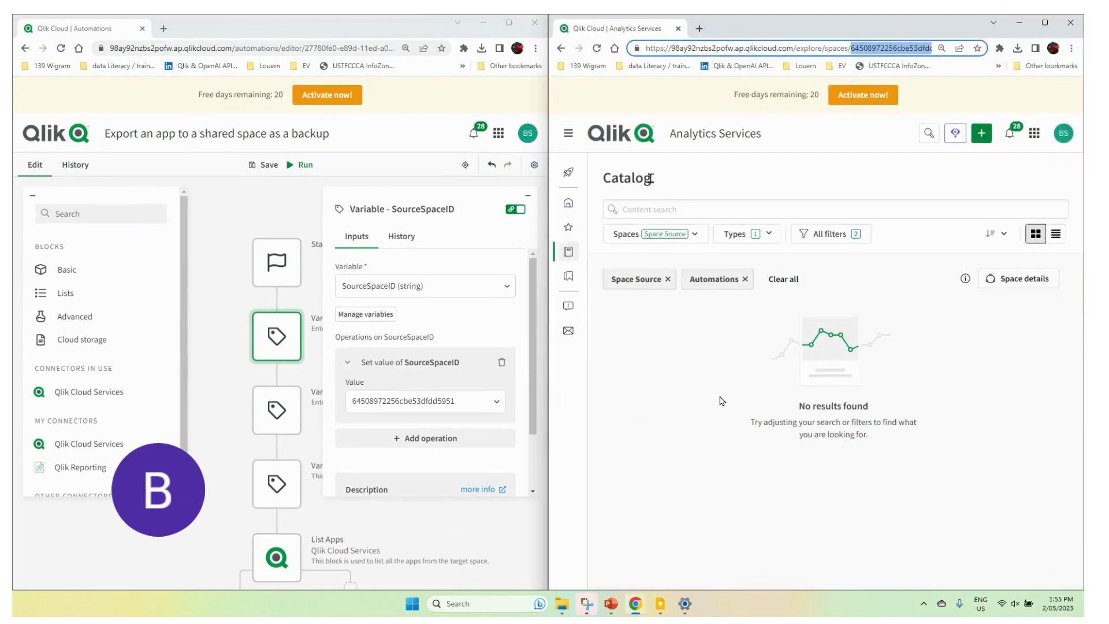
# Step: Add Apps to the content types shown in the Space Source catalog
pyautogui.click(769, 235)
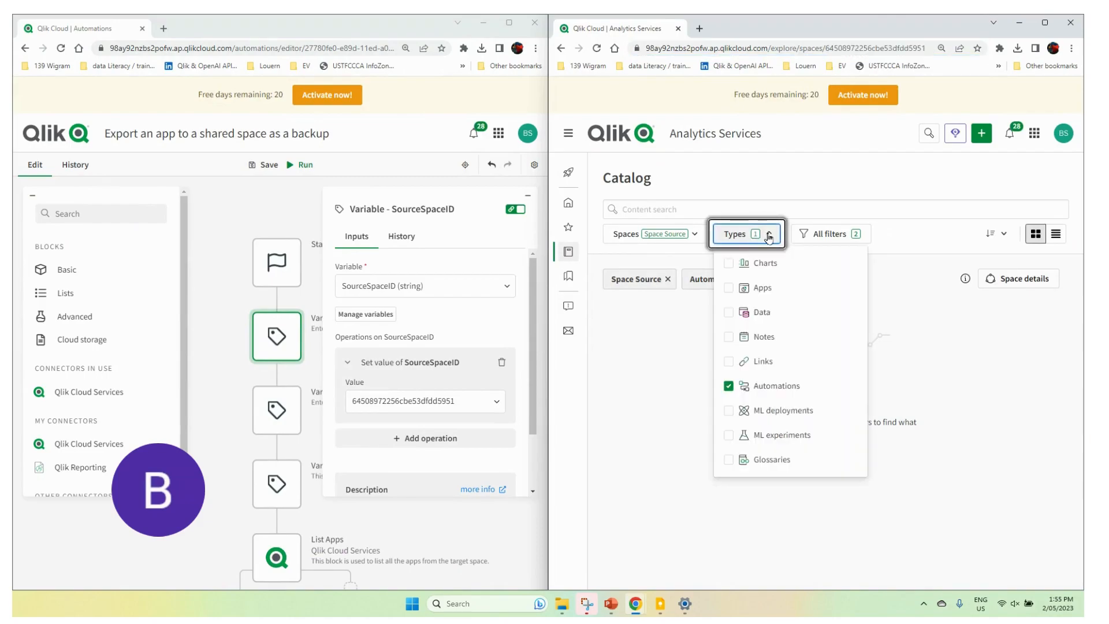
pyautogui.click(729, 288)
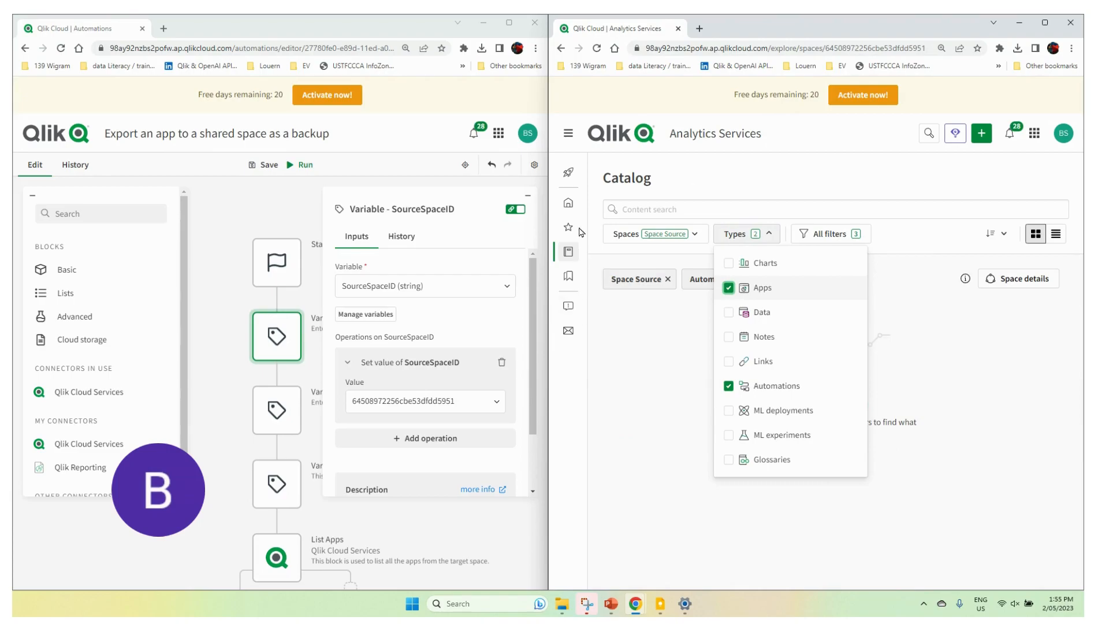
# Step: Enlarge the catalog window, show content from all spaces, duplicate the EarthQuakes app and reload the catalog
pyautogui.click(1045, 22)
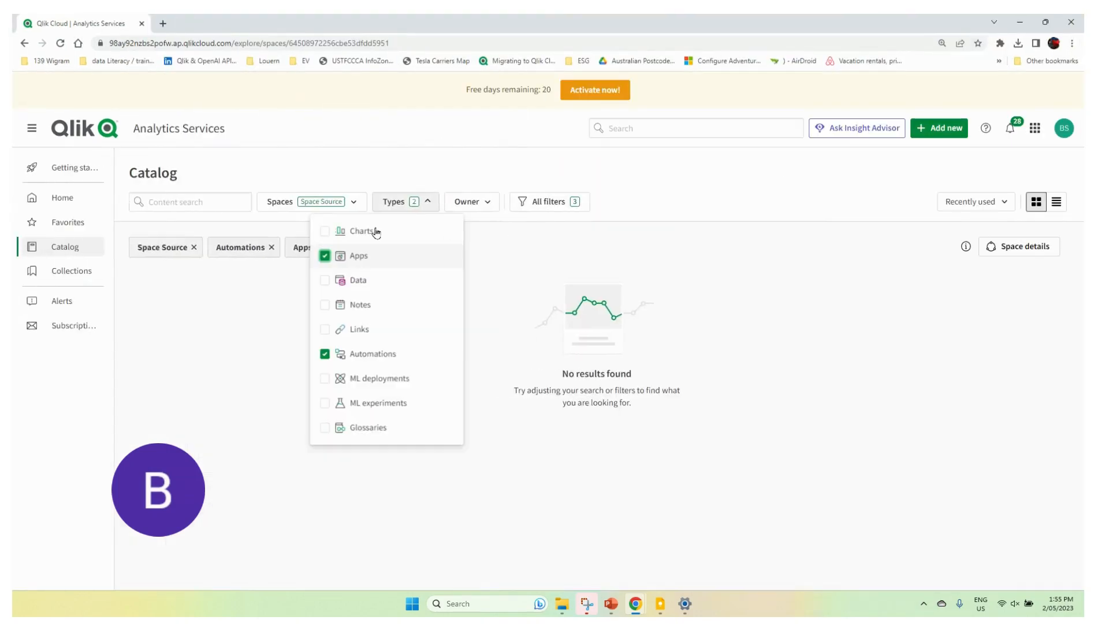
pyautogui.click(63, 250)
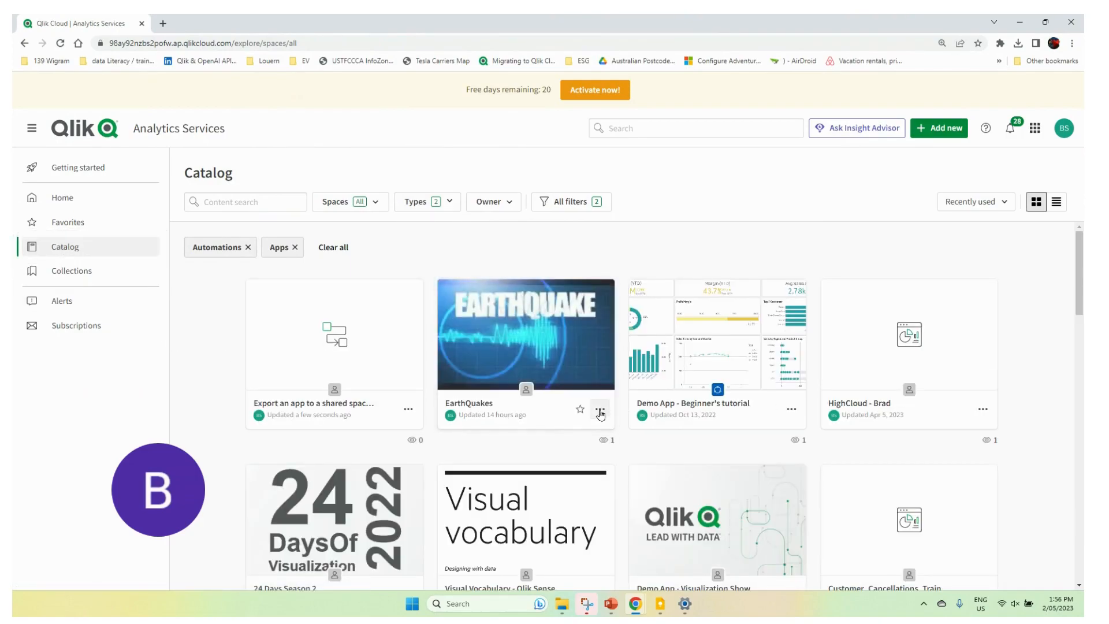
pyautogui.click(600, 409)
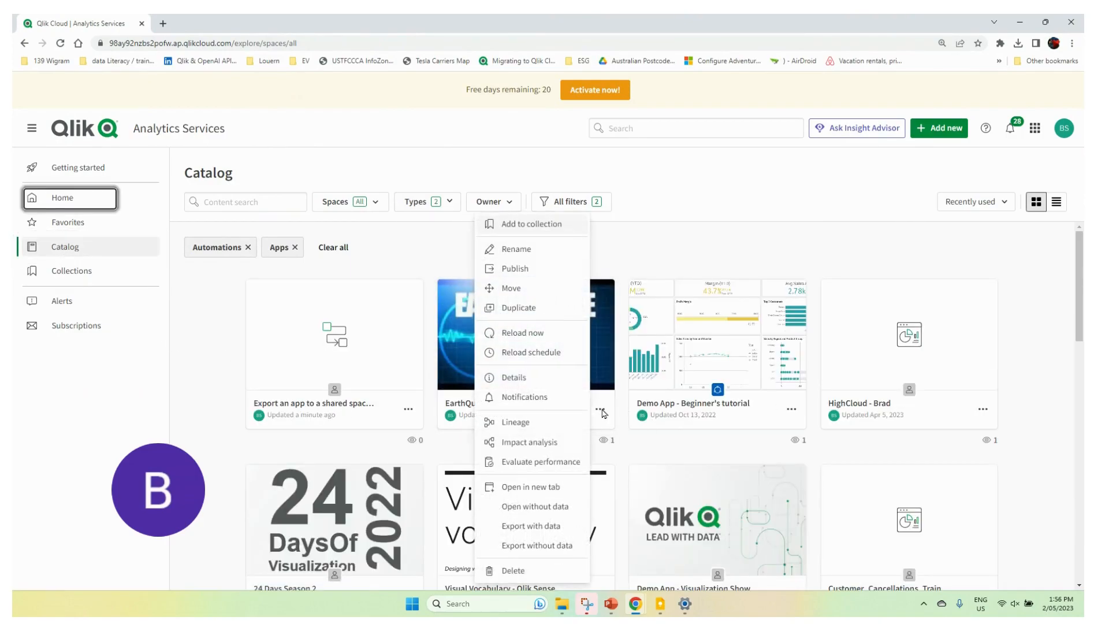
pyautogui.click(522, 308)
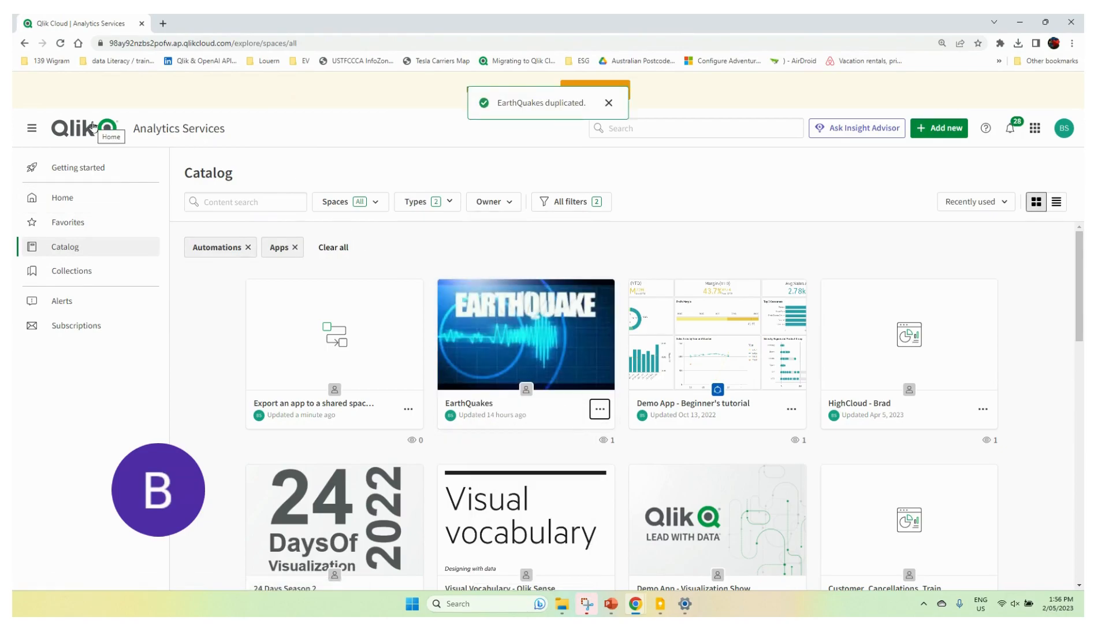
pyautogui.click(60, 43)
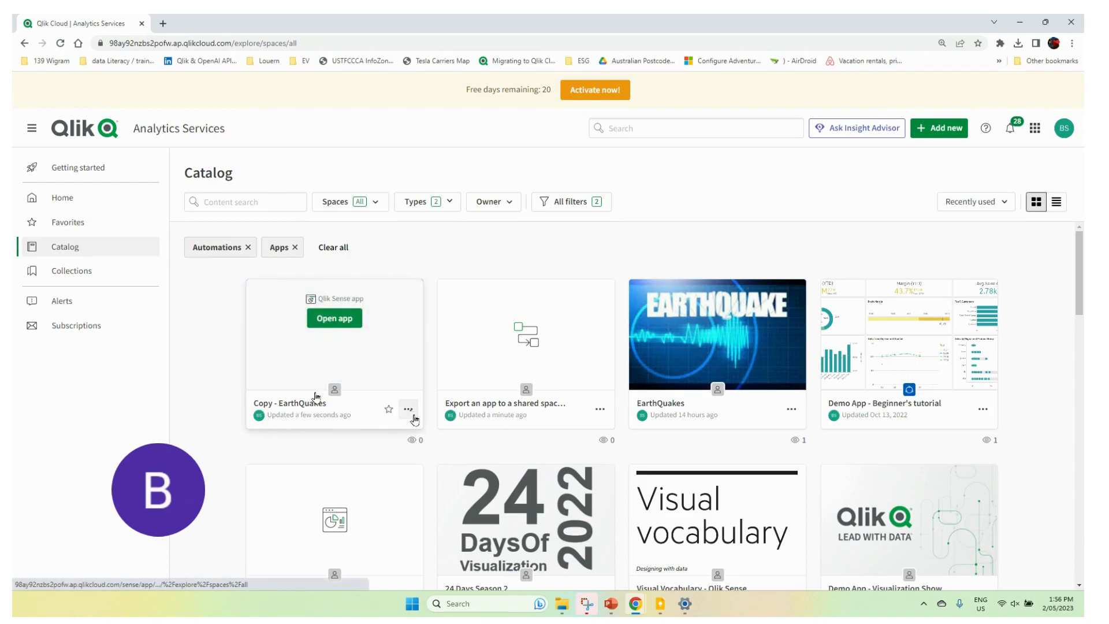
# Step: Move the Copy - EarthQuakes app from the Personal space to Space Source, navigating to that space
pyautogui.click(411, 414)
pyautogui.click(326, 290)
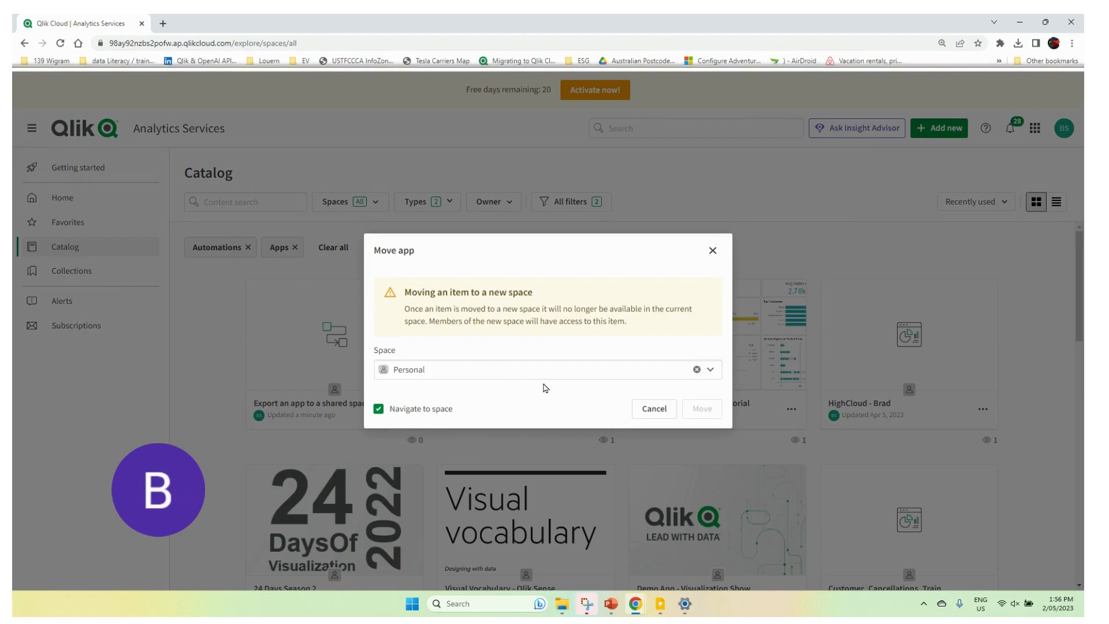
pyautogui.click(546, 370)
pyautogui.click(710, 370)
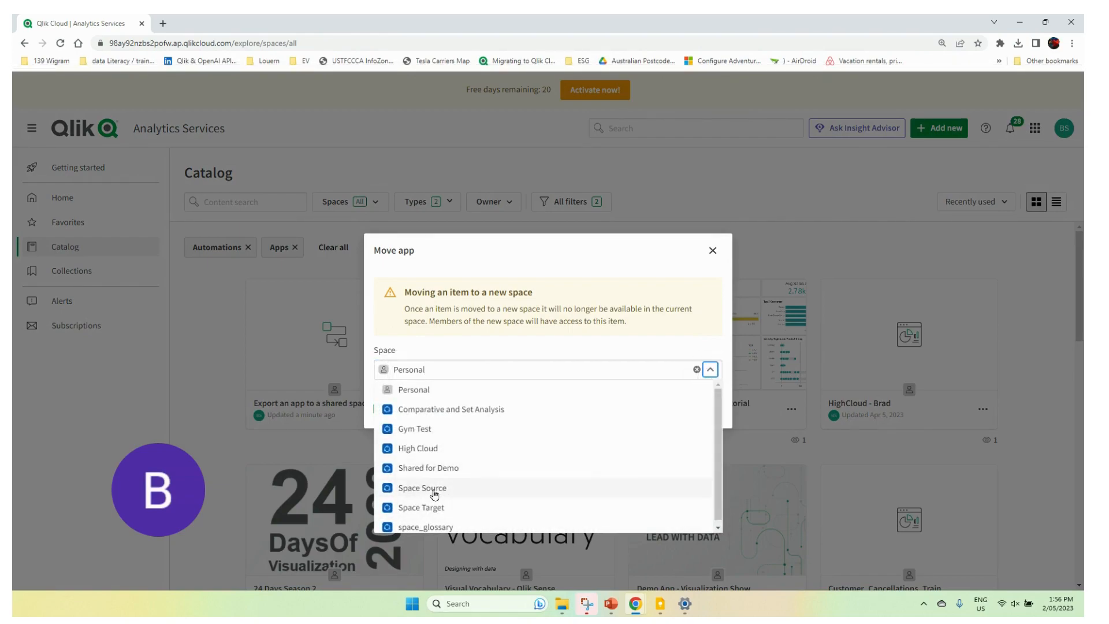
pyautogui.click(435, 490)
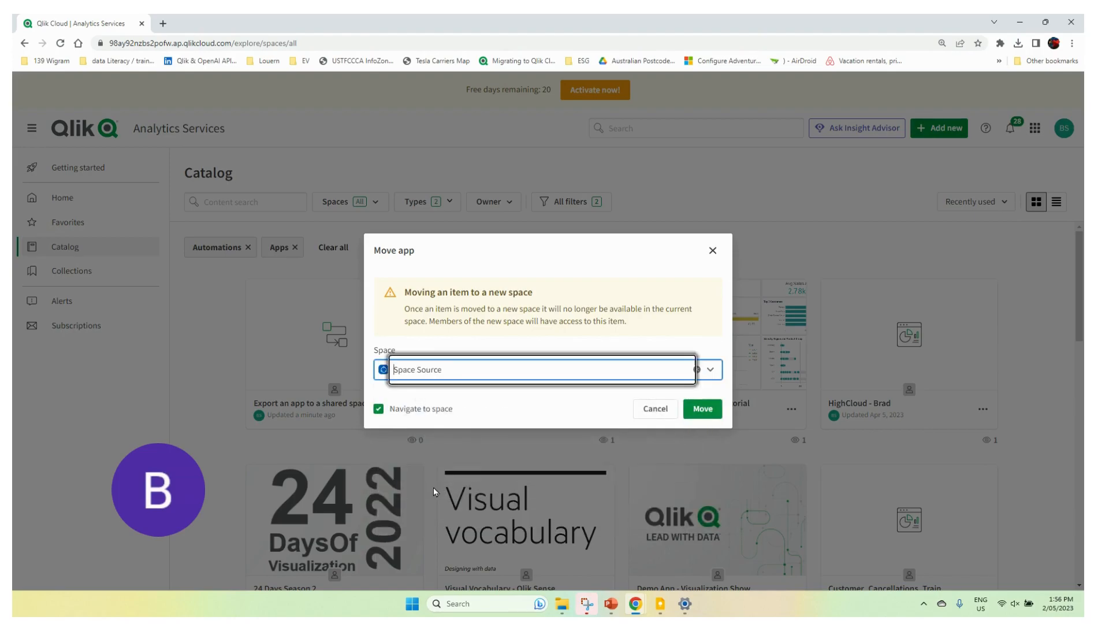
pyautogui.click(703, 408)
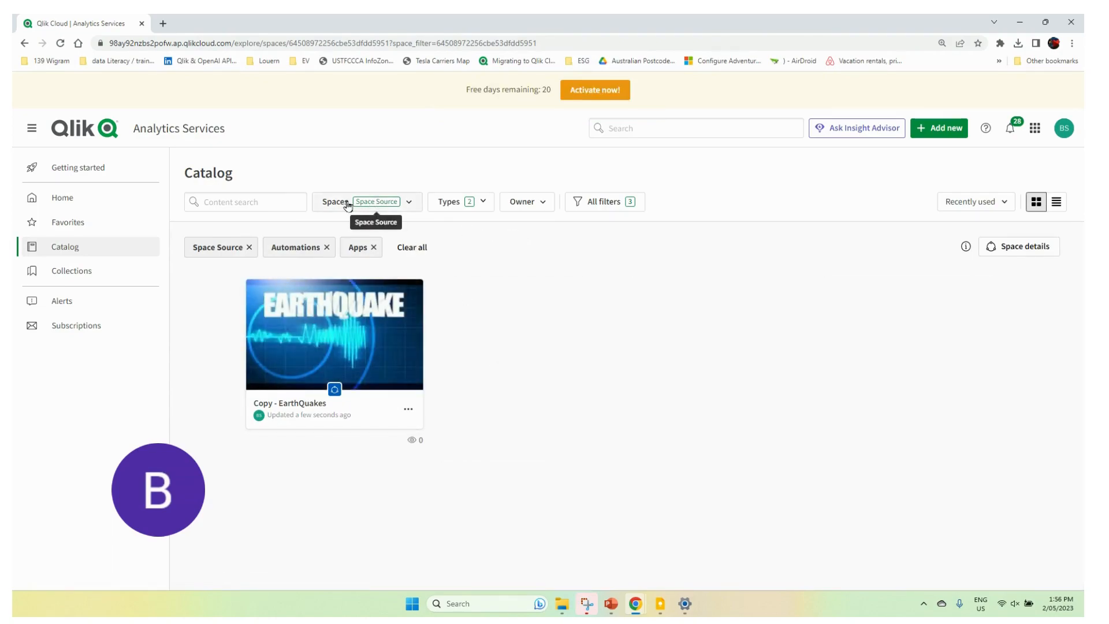
# Step: Switch the catalog to Space Target and copy its space ID 6450895bbea96d26442f4545 from the page address
pyautogui.moveTo(352, 320)
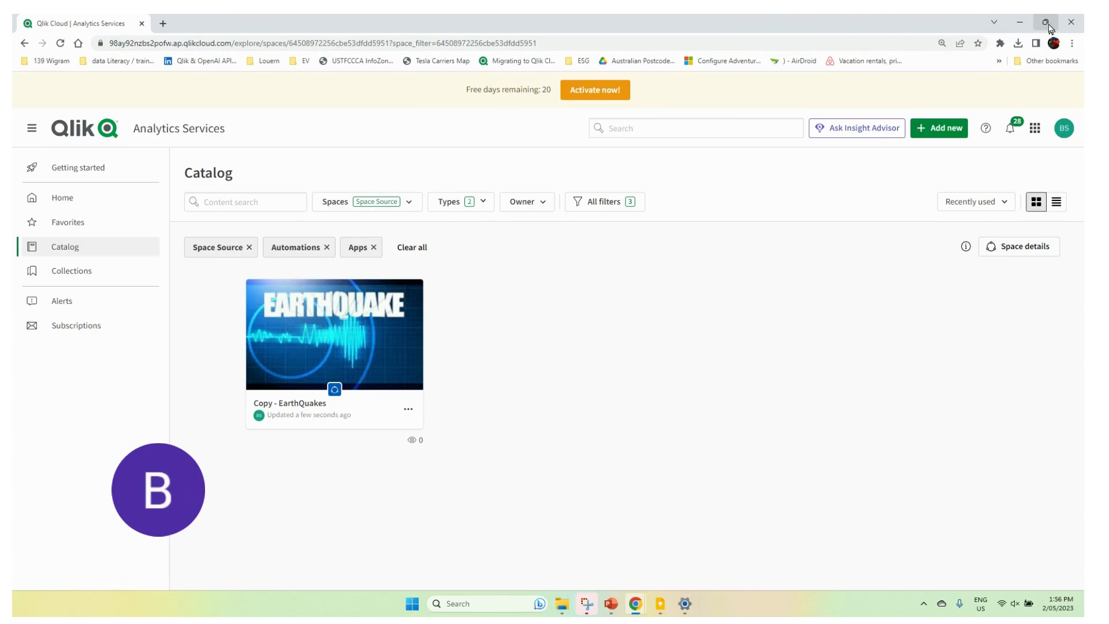
pyautogui.moveTo(1048, 25)
pyautogui.click(410, 205)
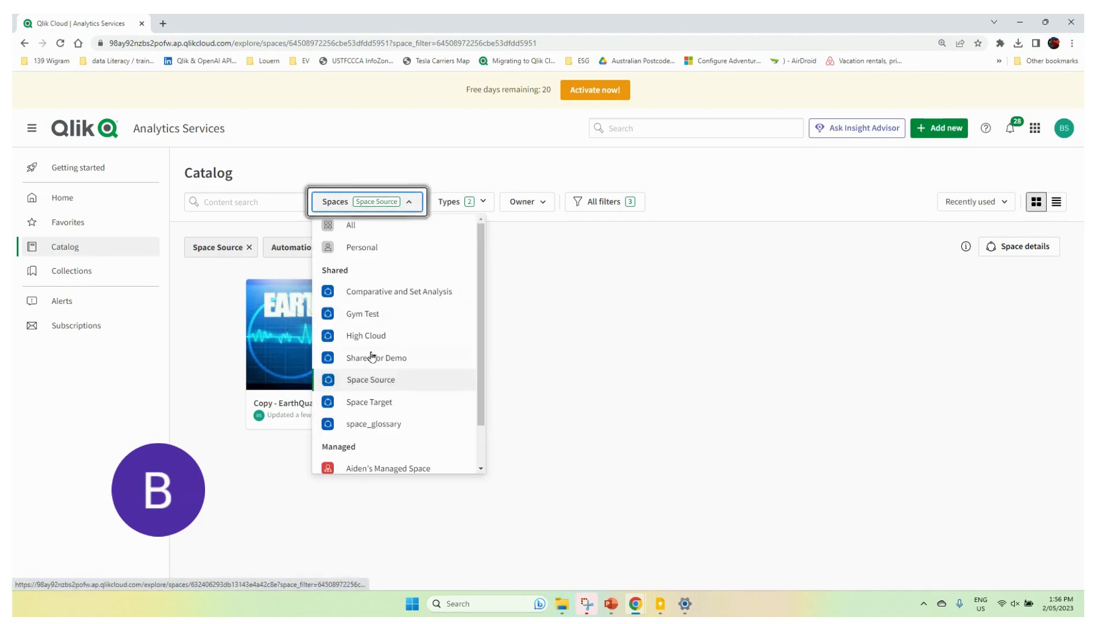
pyautogui.click(359, 405)
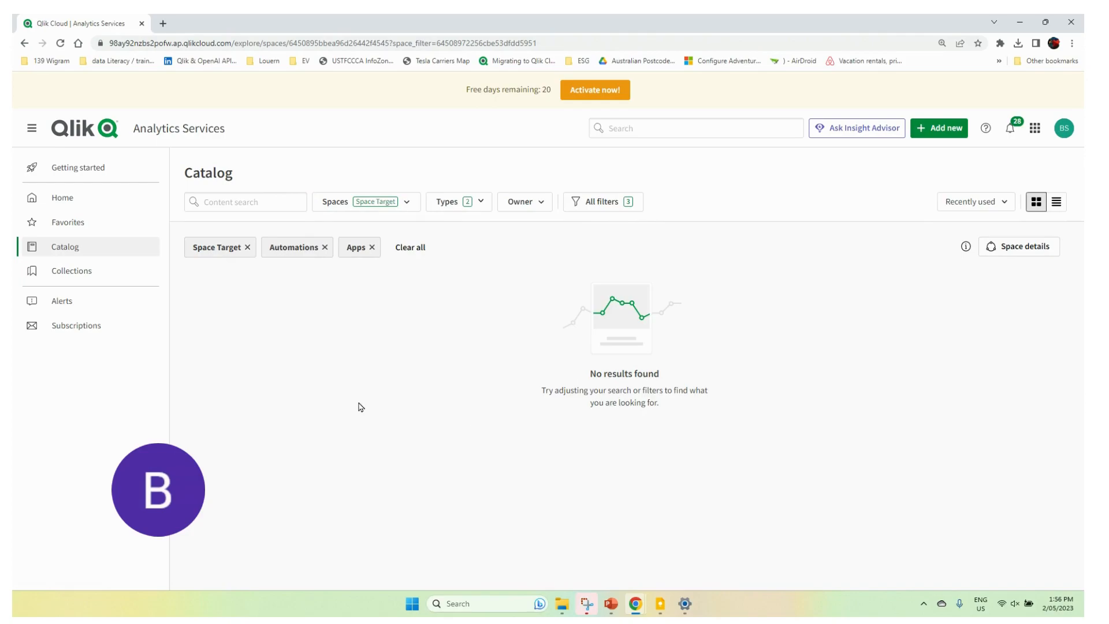
pyautogui.moveTo(289, 44); pyautogui.dragTo(390, 44)
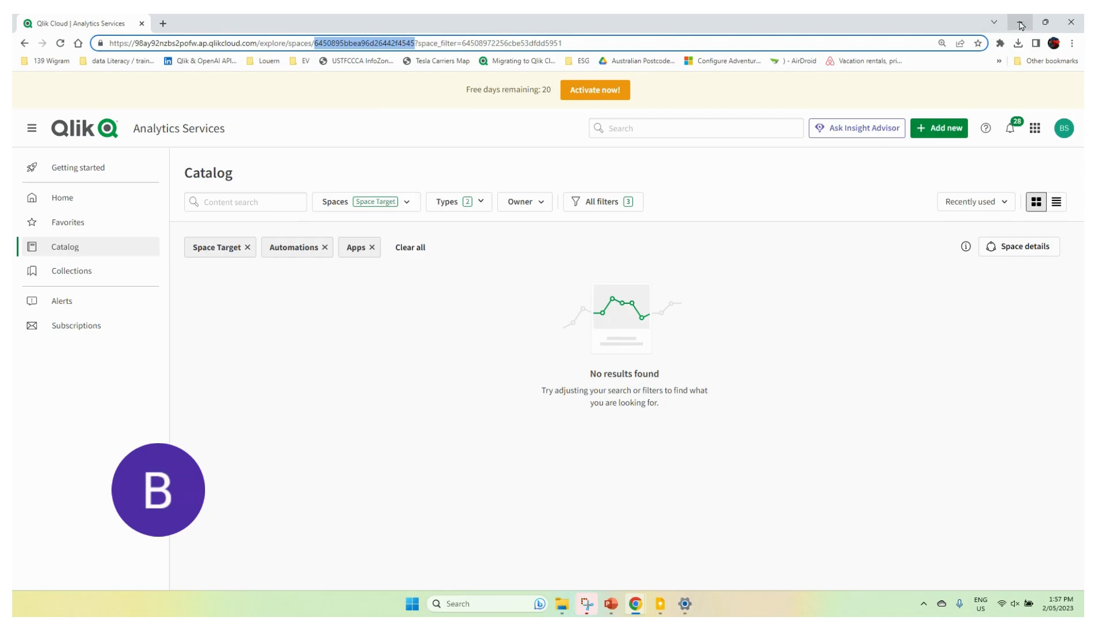
# Step: Place the catalog window beside the automation editor, enlarge the editor and set the TargetSpaceID variable to the copied ID 6450895bbea96d26442f4545
pyautogui.click(1046, 22)
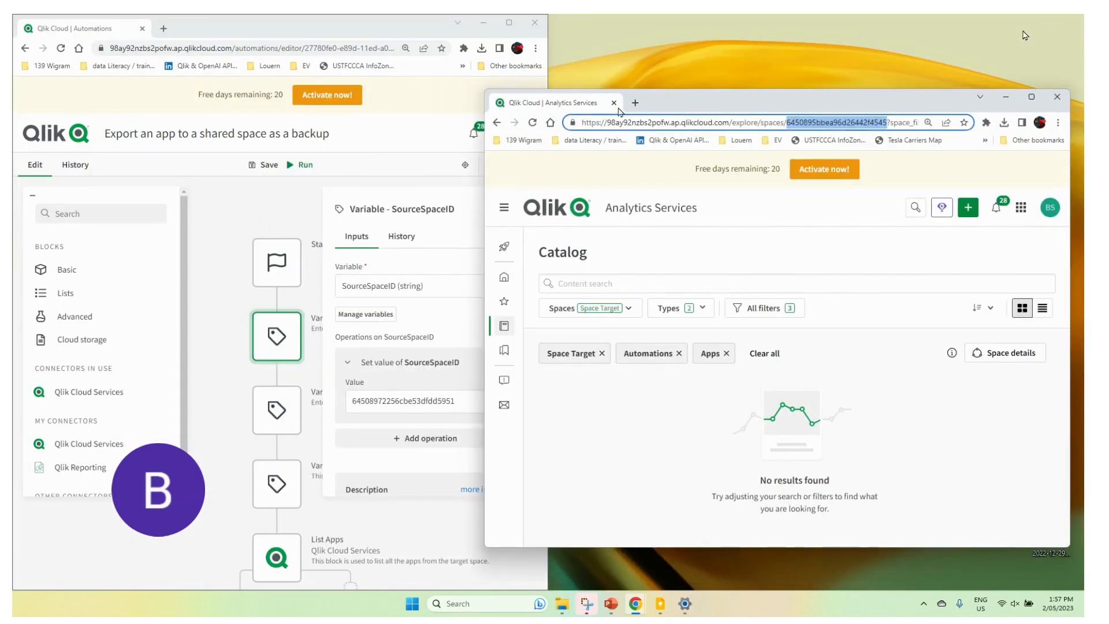
pyautogui.moveTo(670, 100); pyautogui.dragTo(1083, 169)
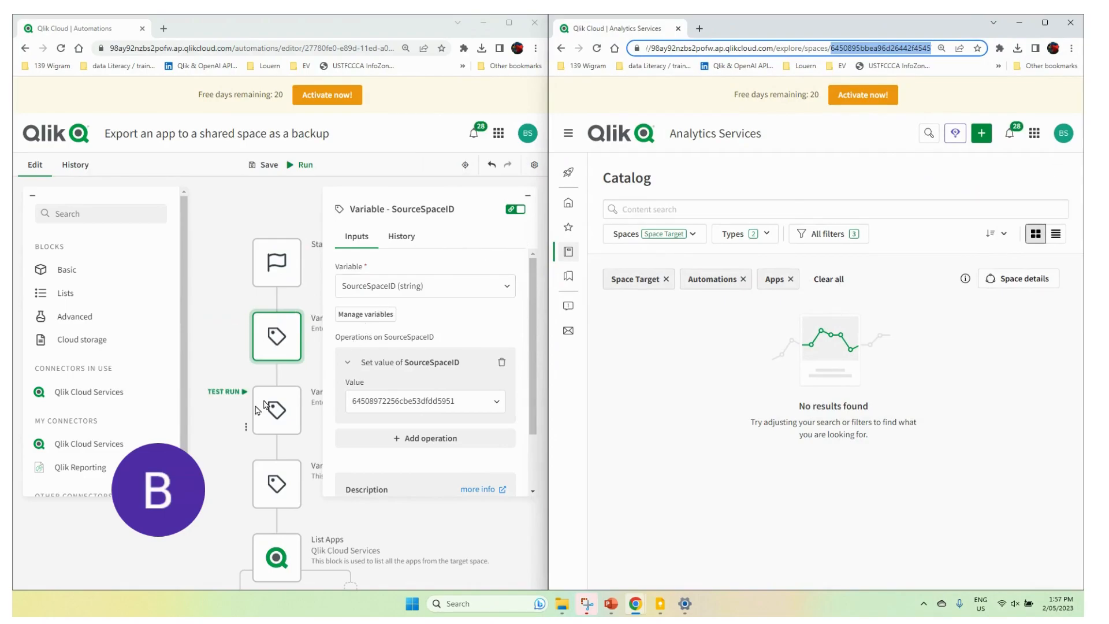
pyautogui.click(293, 406)
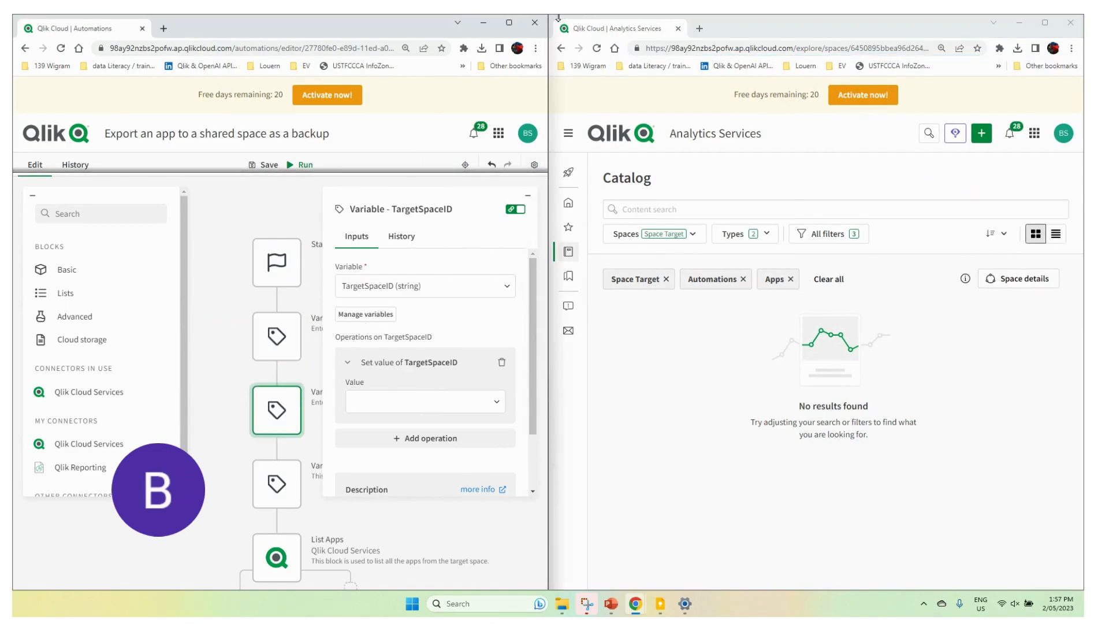
pyautogui.click(510, 23)
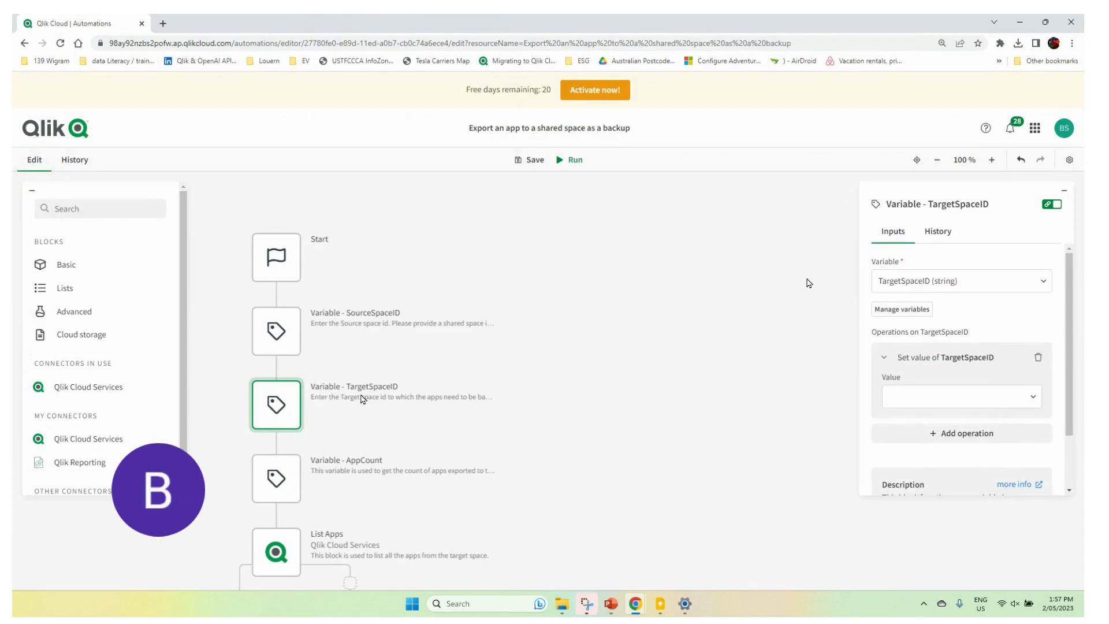
pyautogui.click(917, 398)
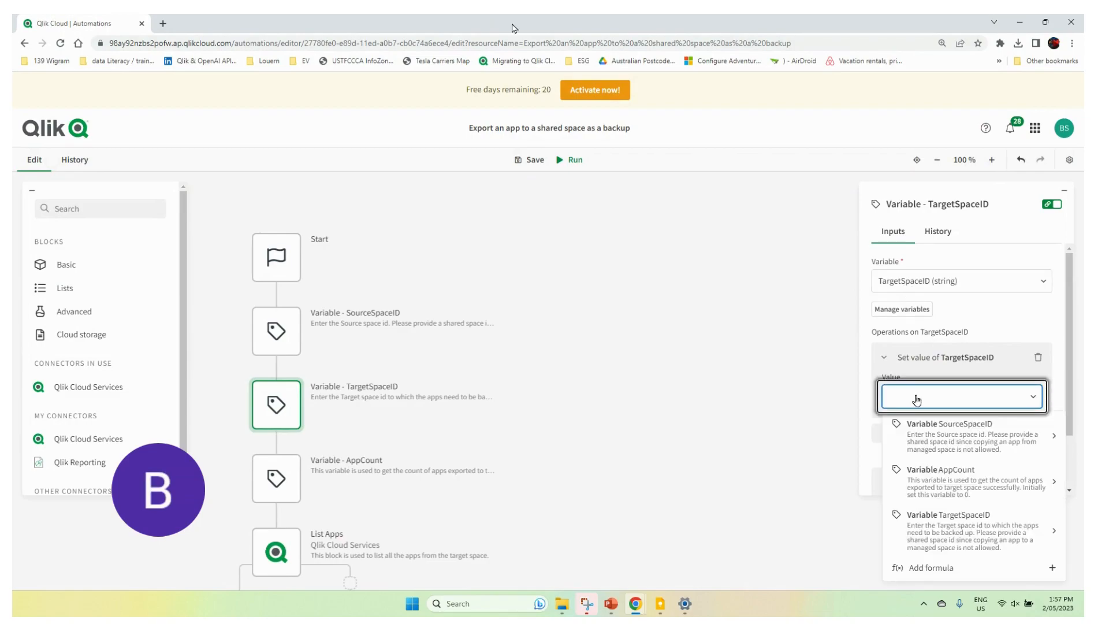
pyautogui.write('645089fbbea96d26442f4545')
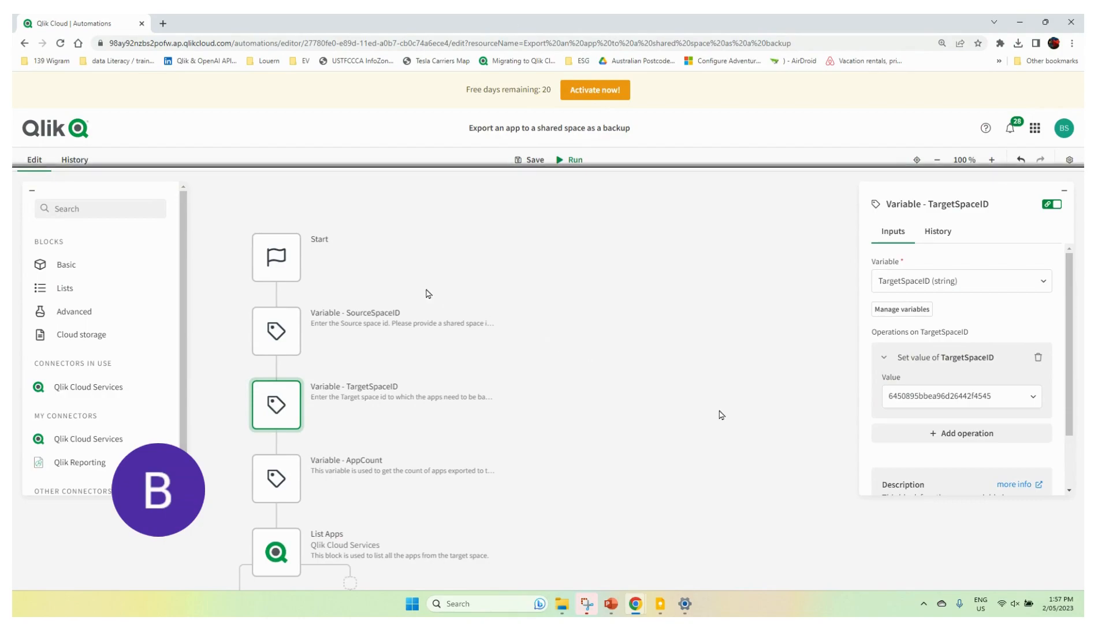
# Step: Review the automation's blocks from the space ID variables down to the Update Run Title block
pyautogui.scroll(-4, 428, 293)
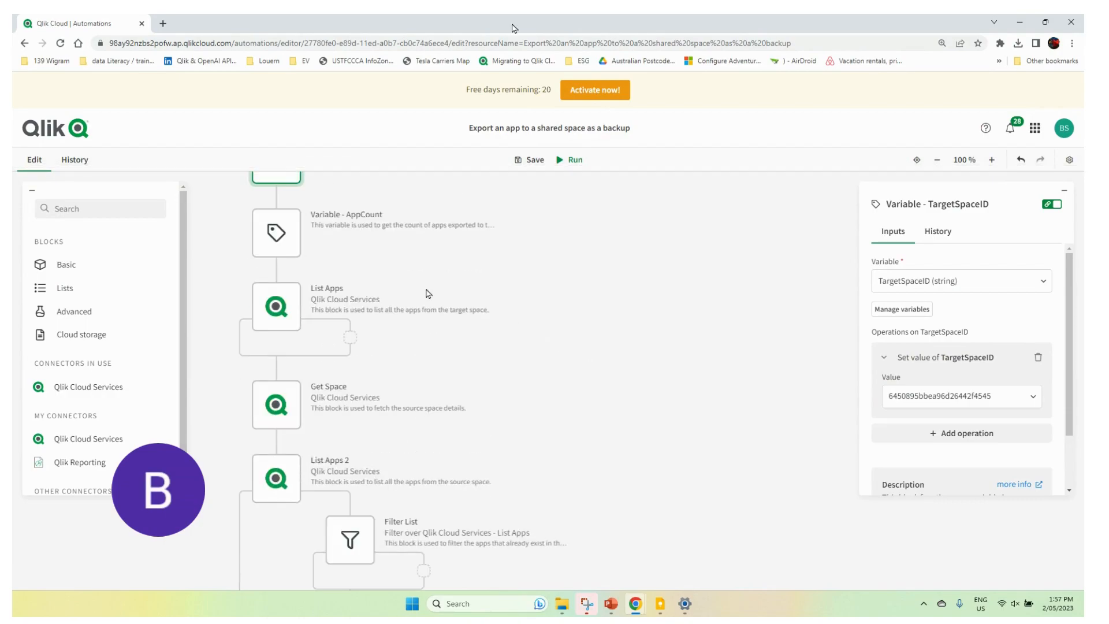
pyautogui.scroll(-1, 428, 294)
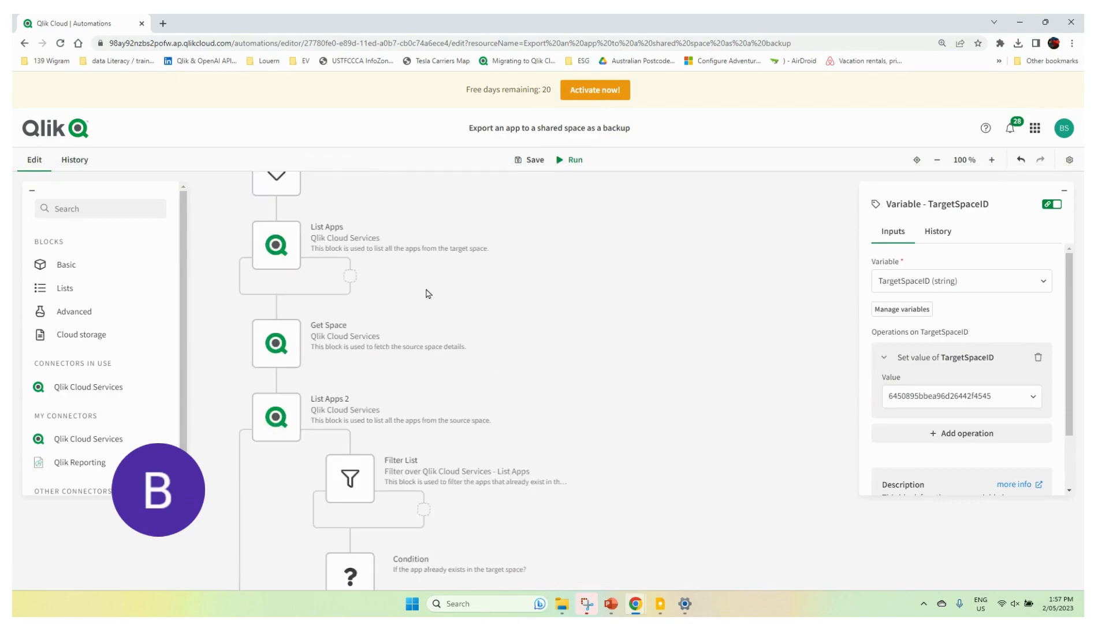
pyautogui.scroll(-2, 428, 293)
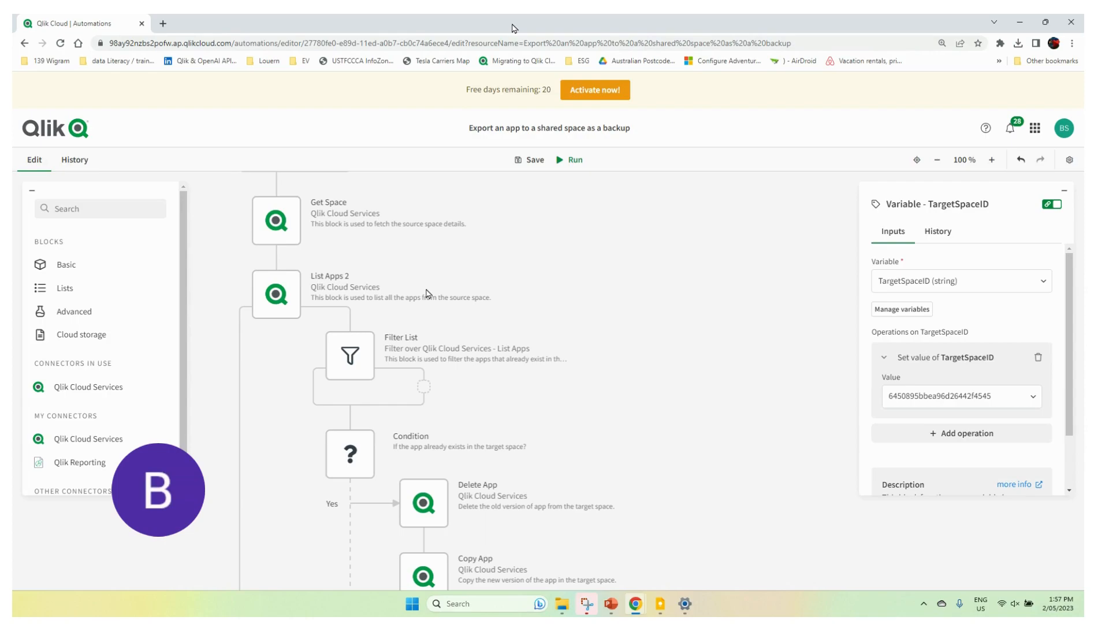
pyautogui.scroll(-6, 428, 293)
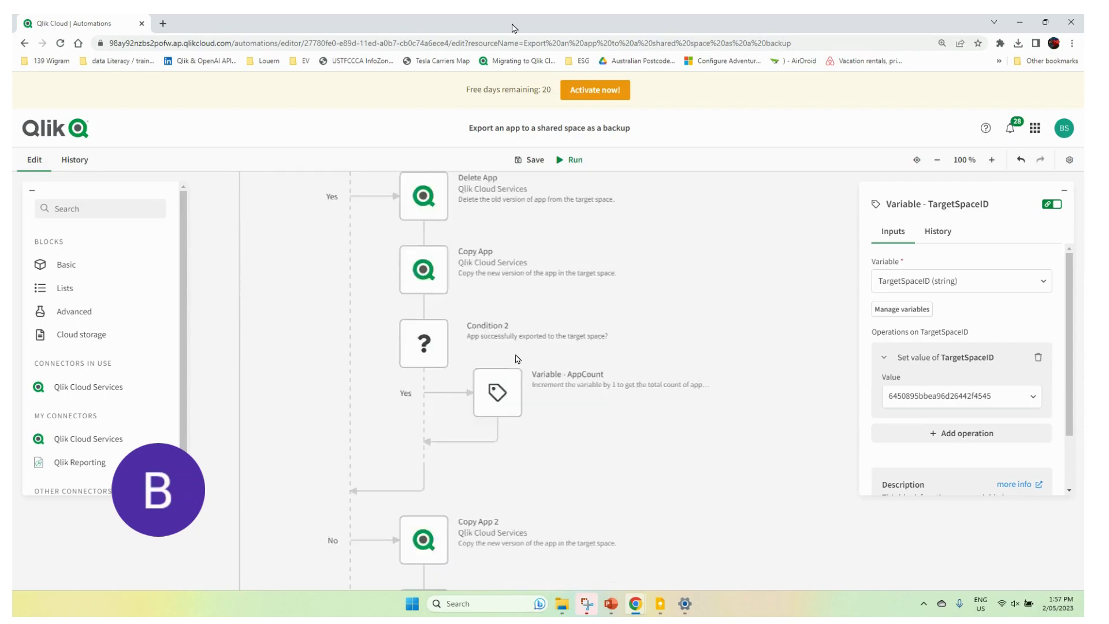
pyautogui.scroll(-4, 517, 359)
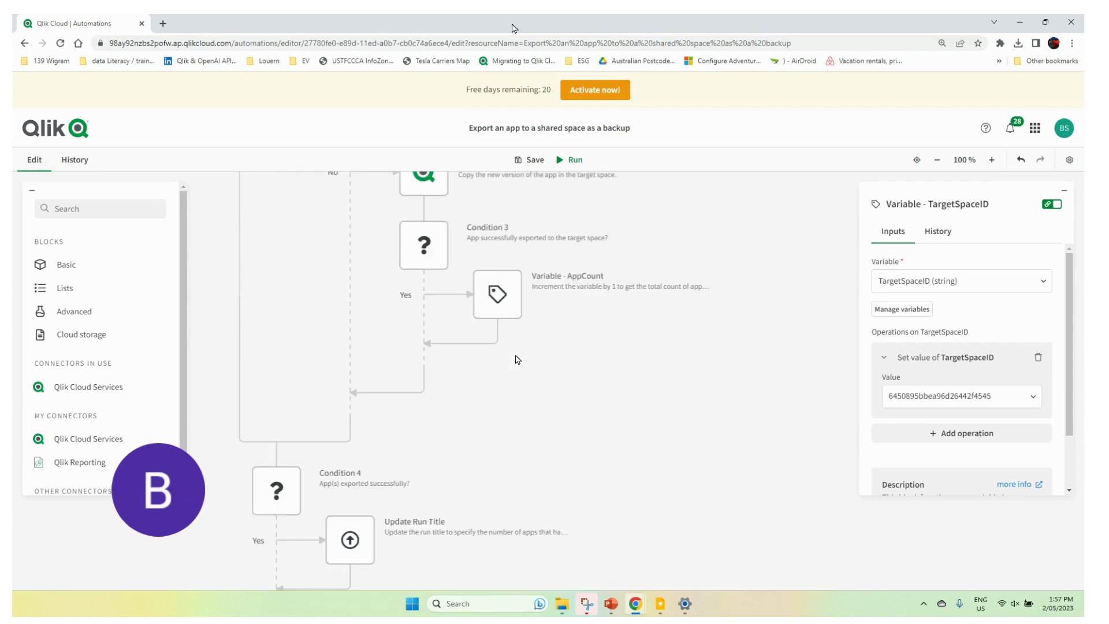
pyautogui.scroll(-3, 517, 360)
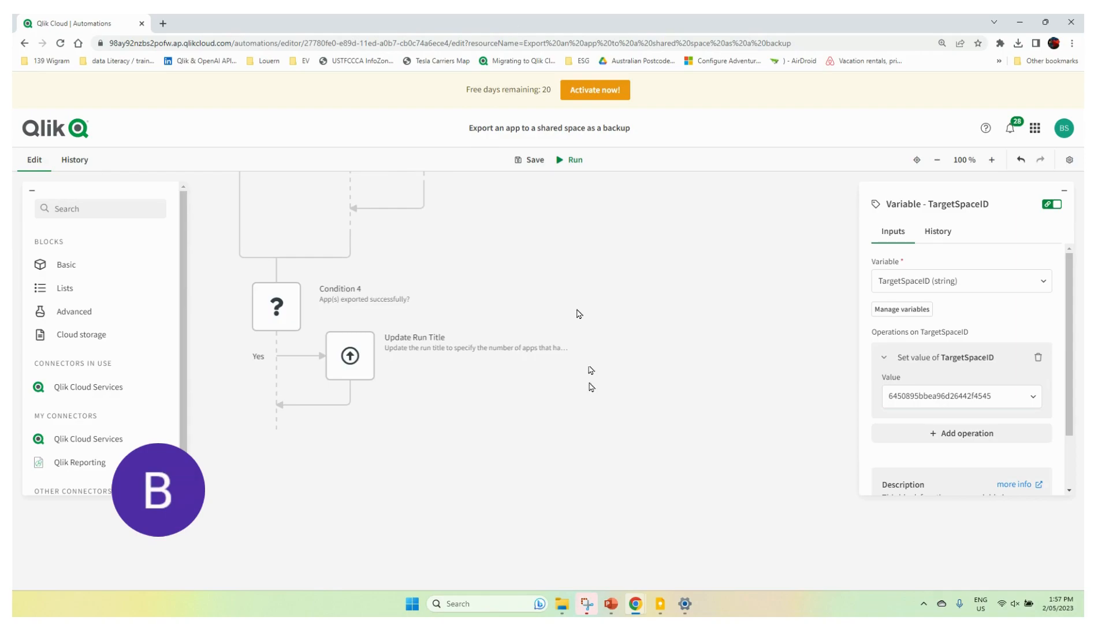
pyautogui.scroll(10, 590, 370)
pyautogui.scroll(10, 593, 394)
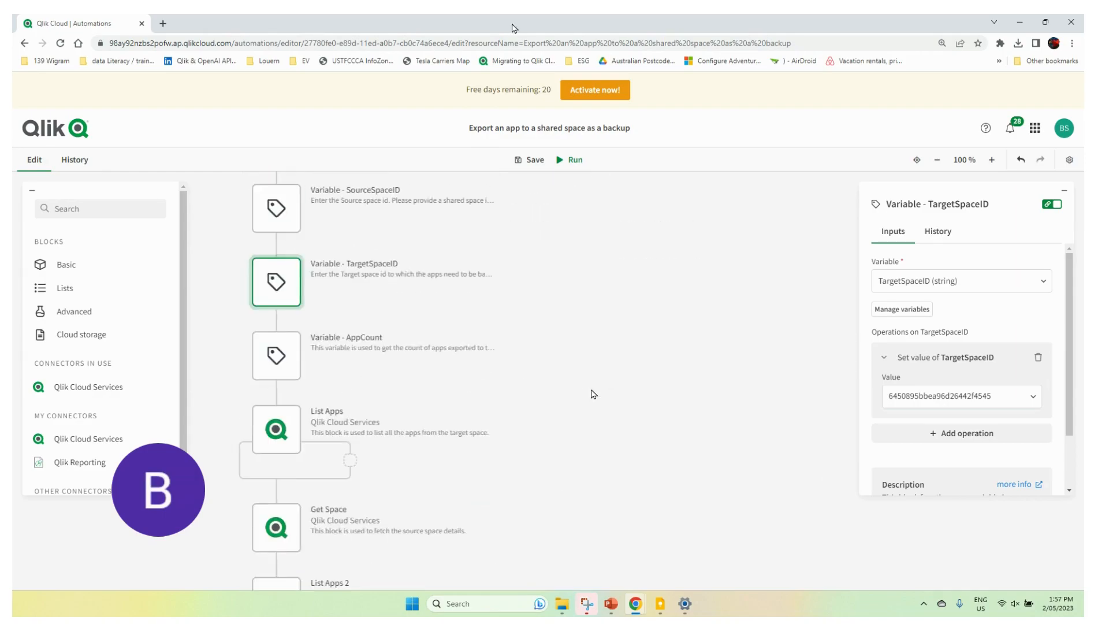
pyautogui.scroll(-2, 582, 345)
pyautogui.scroll(-5, 581, 344)
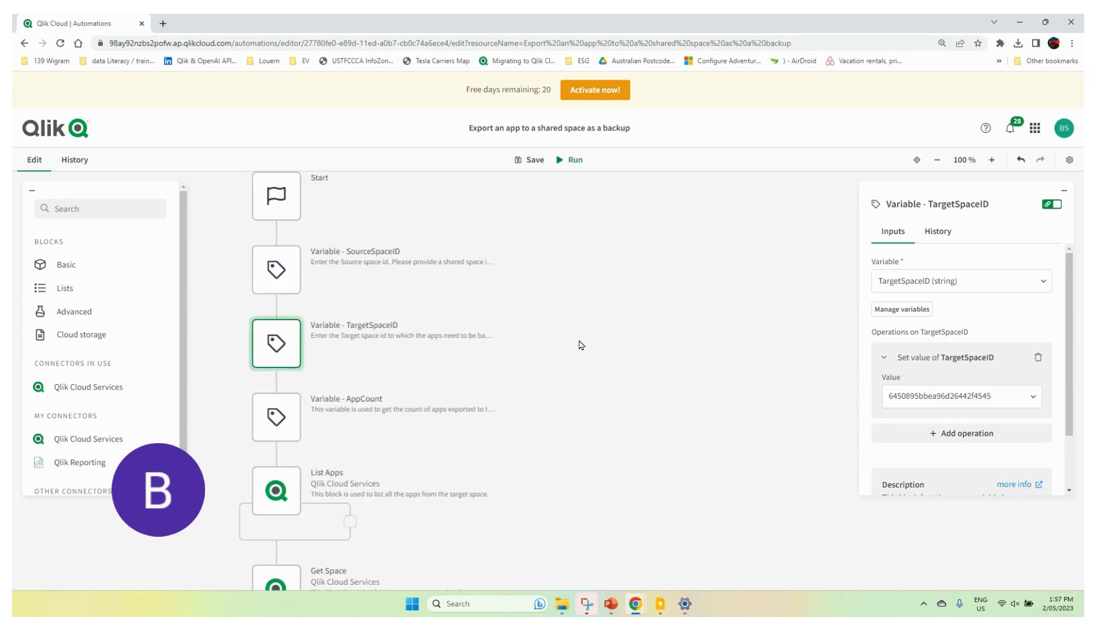
# Step: Run the automation and review the execution of each block in its run history
pyautogui.click(576, 162)
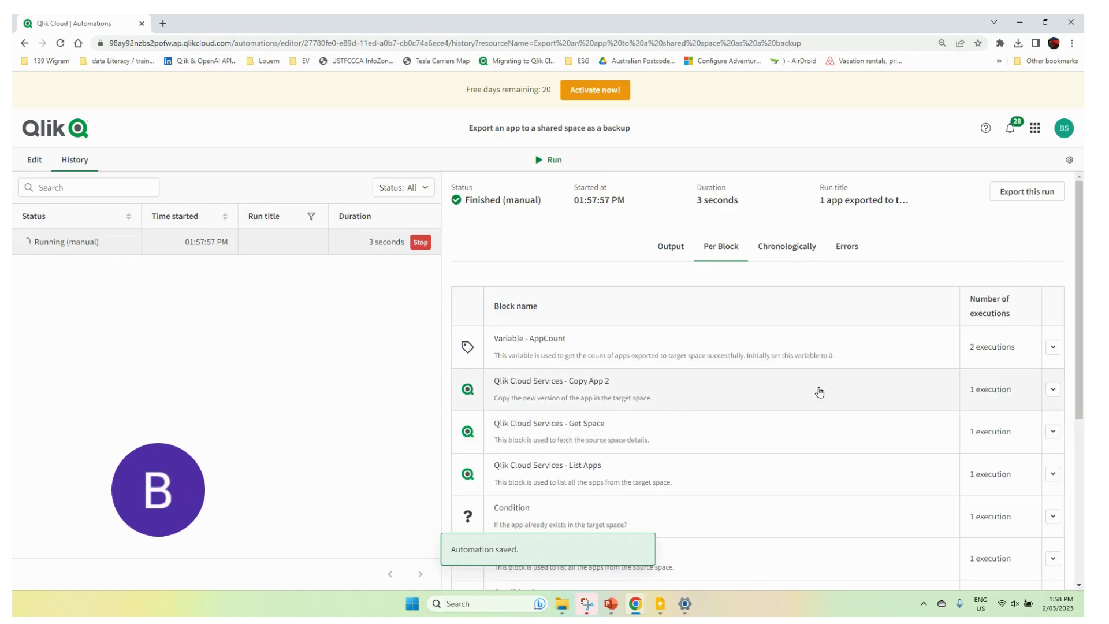
pyautogui.scroll(-3, 843, 397)
pyautogui.scroll(-2, 843, 396)
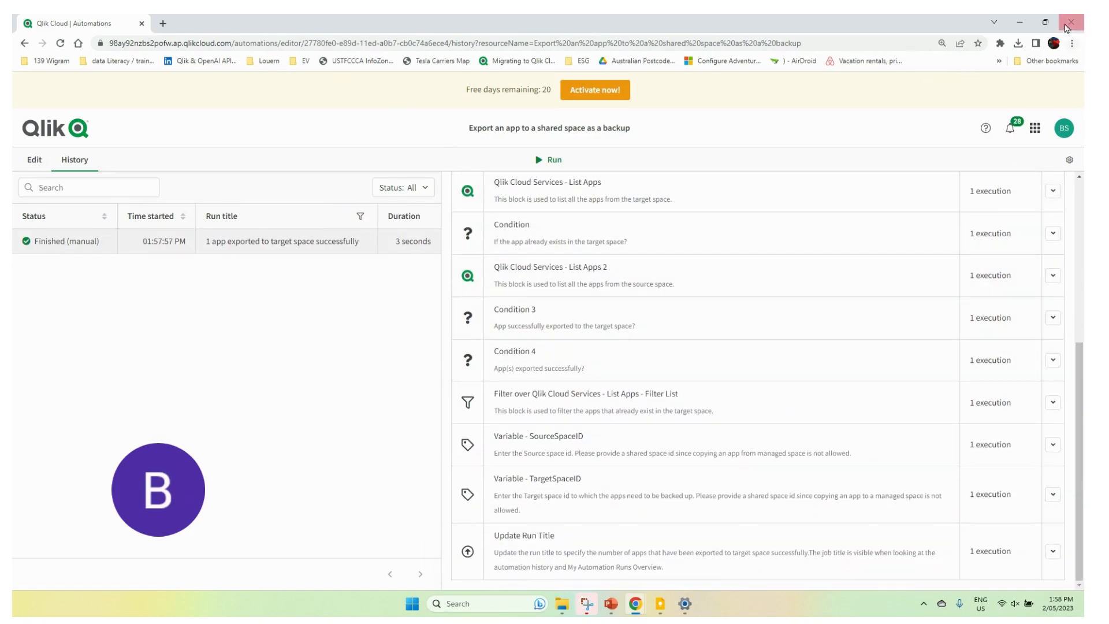
# Step: Return to the catalog window, enlarge it and reload the Space Target content to check for the exported app
pyautogui.click(1045, 21)
pyautogui.moveTo(880, 37); pyautogui.dragTo(240, 123)
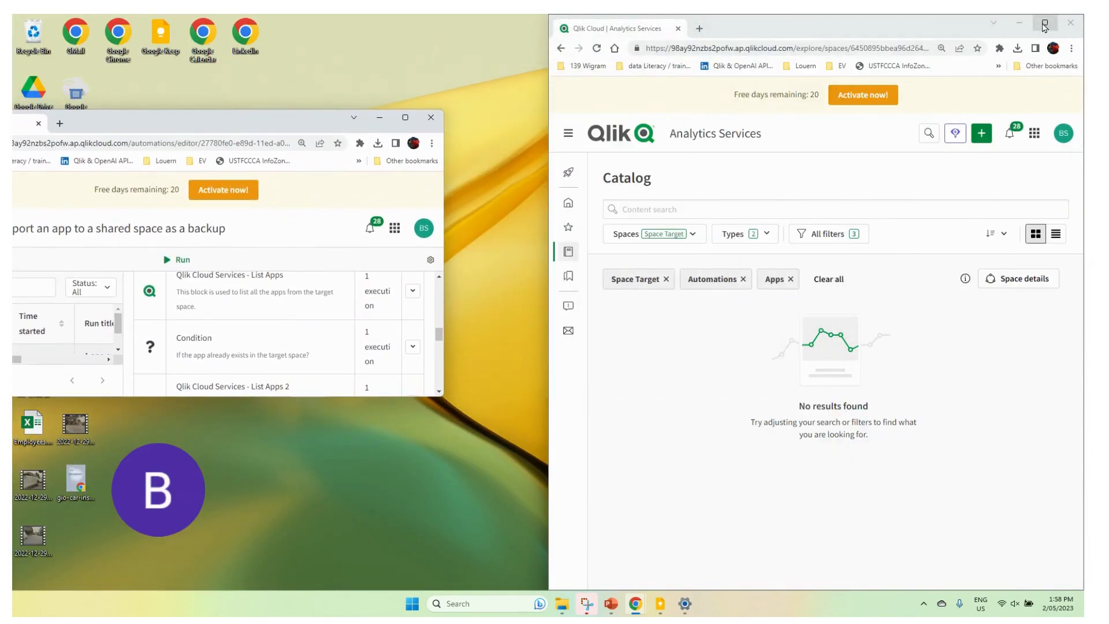
pyautogui.click(1045, 22)
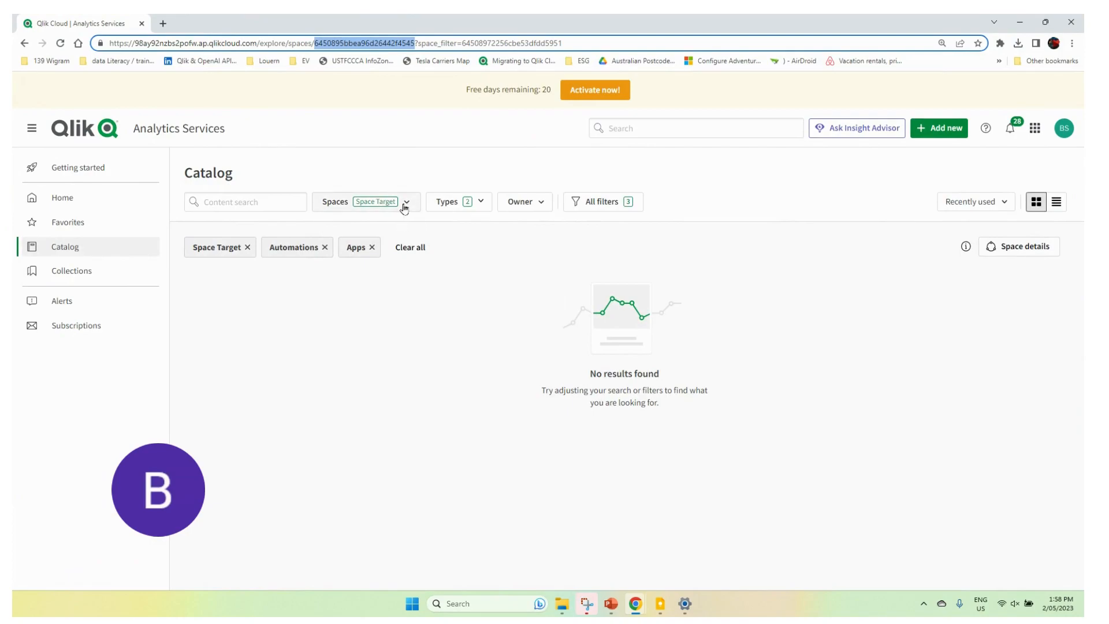
pyautogui.click(404, 208)
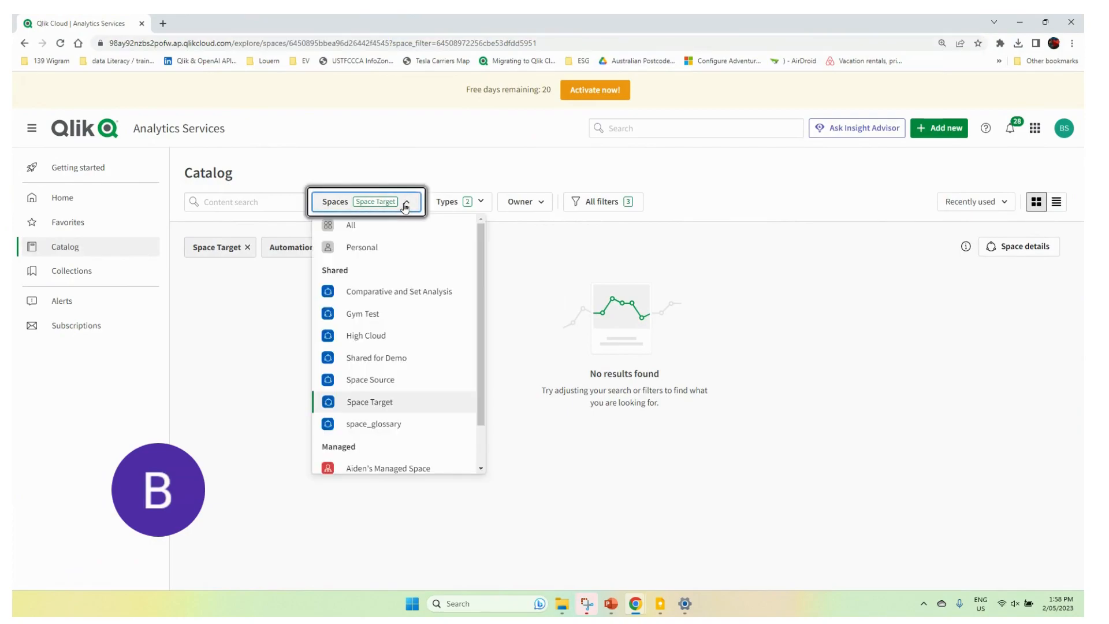
pyautogui.click(378, 403)
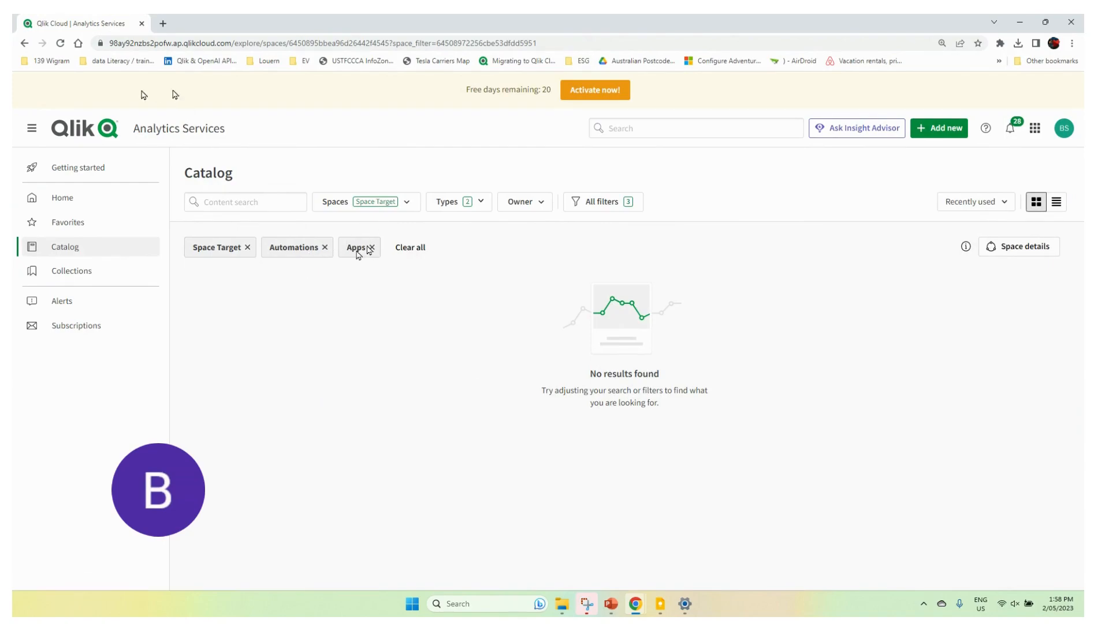
pyautogui.click(60, 43)
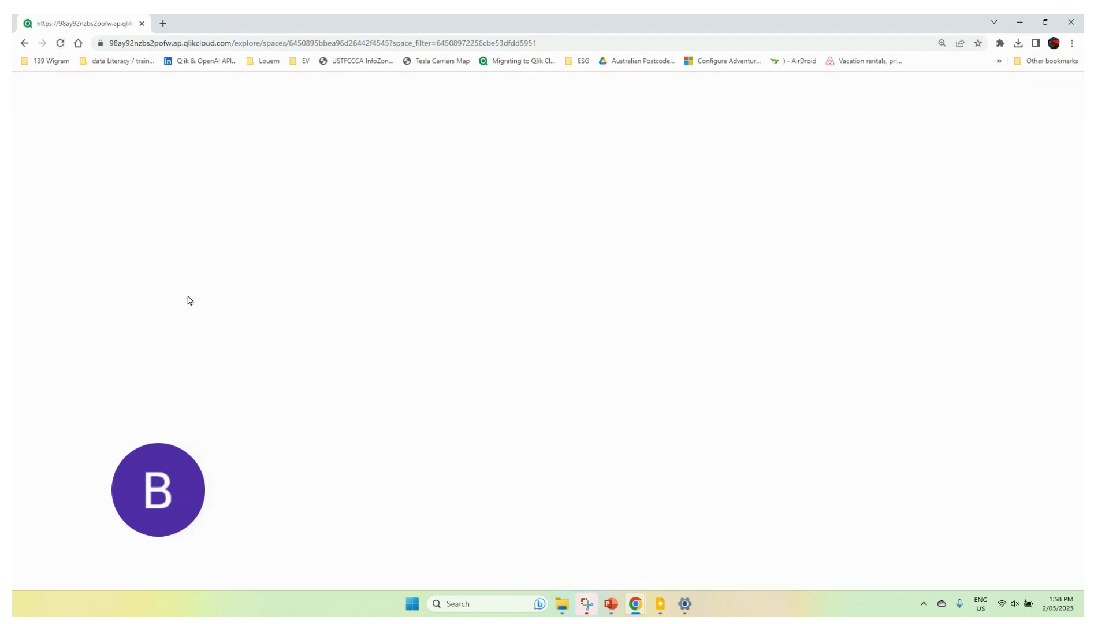